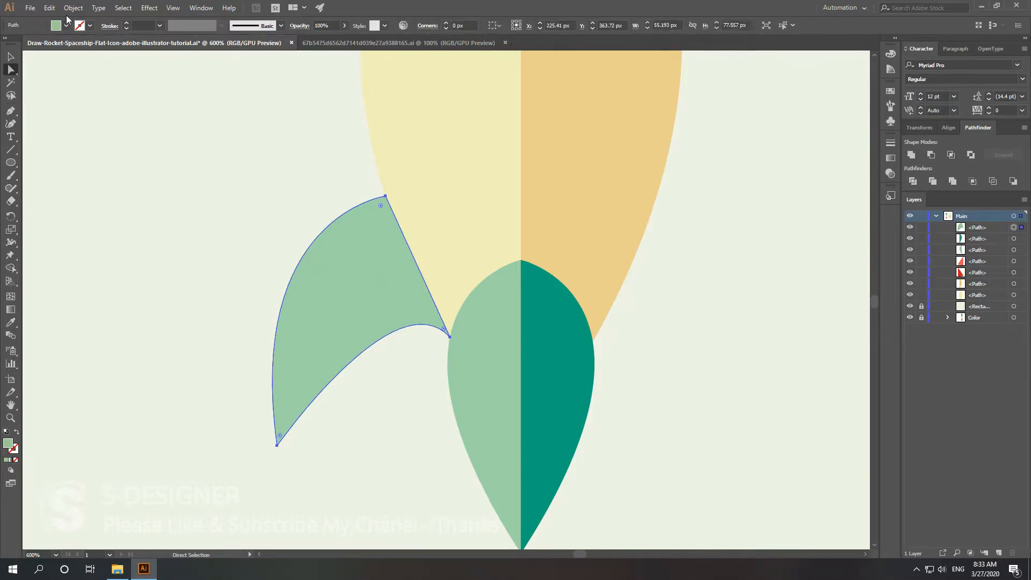
Step: Duplicate the light-green left fin in place and reflect the copy across the vertical axis
click(49, 8)
click(67, 59)
click(48, 8)
click(79, 84)
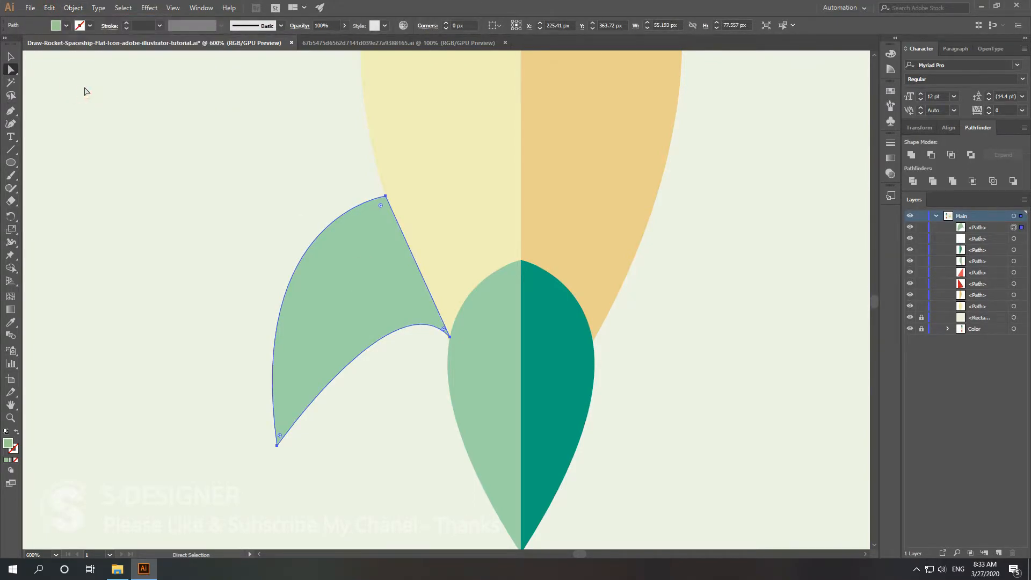
click(73, 8)
mouse_move(86, 20)
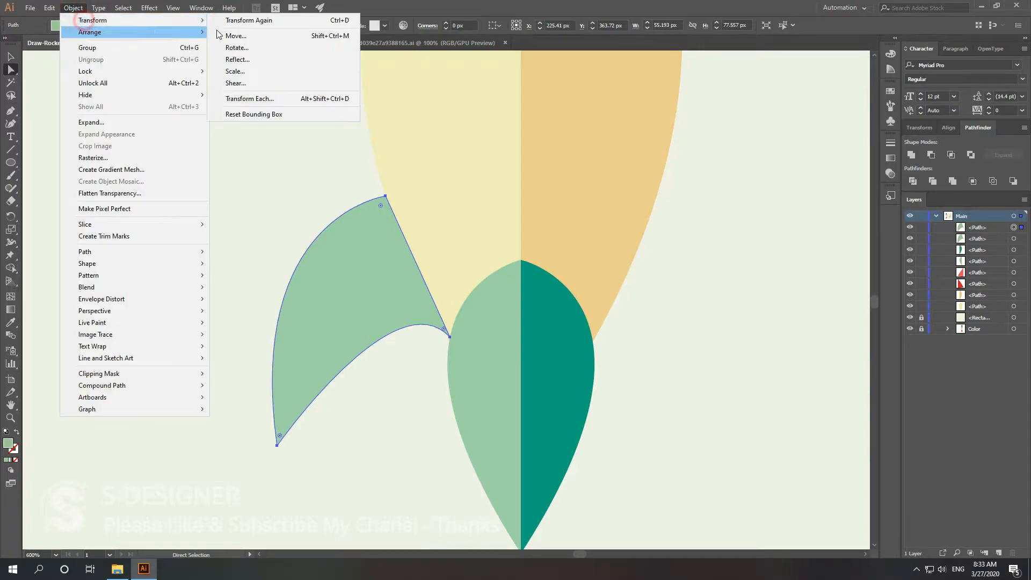
click(317, 62)
click(695, 305)
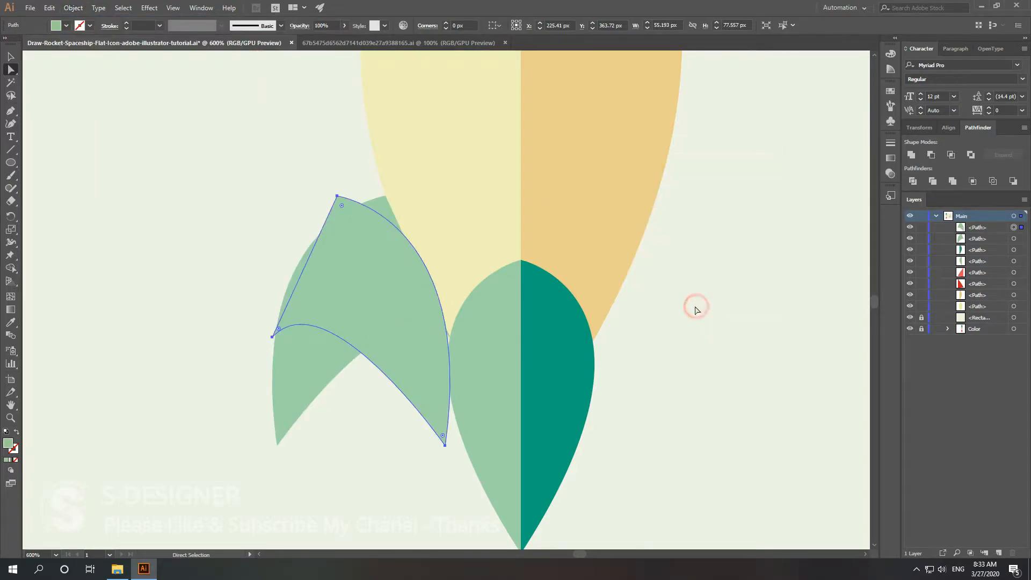
Step: Recolour the mirrored fin with the central fin's dark green and place it against the right side of the rocket body
click(10, 322)
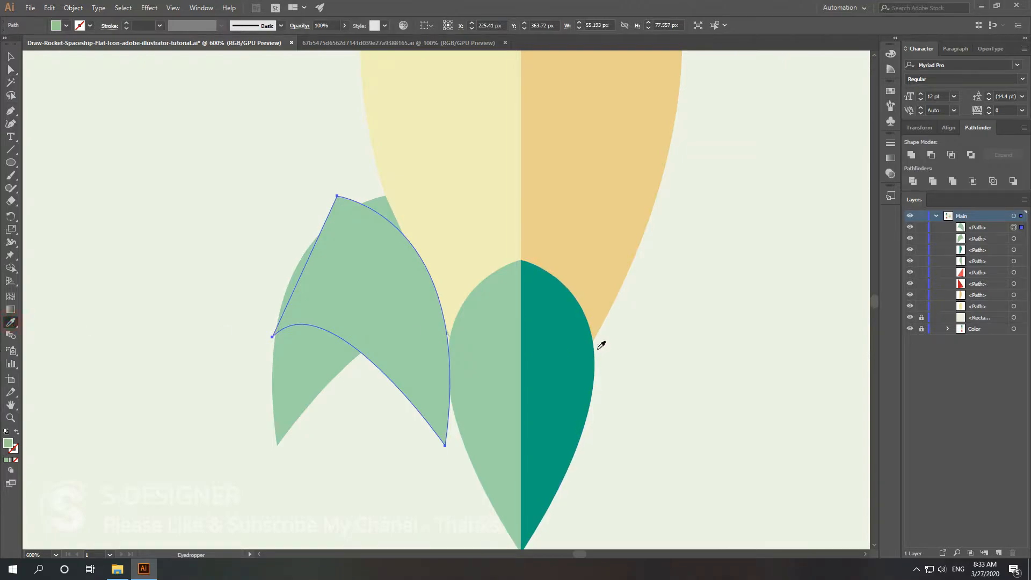
click(560, 360)
click(11, 57)
drag(369, 255, 692, 271)
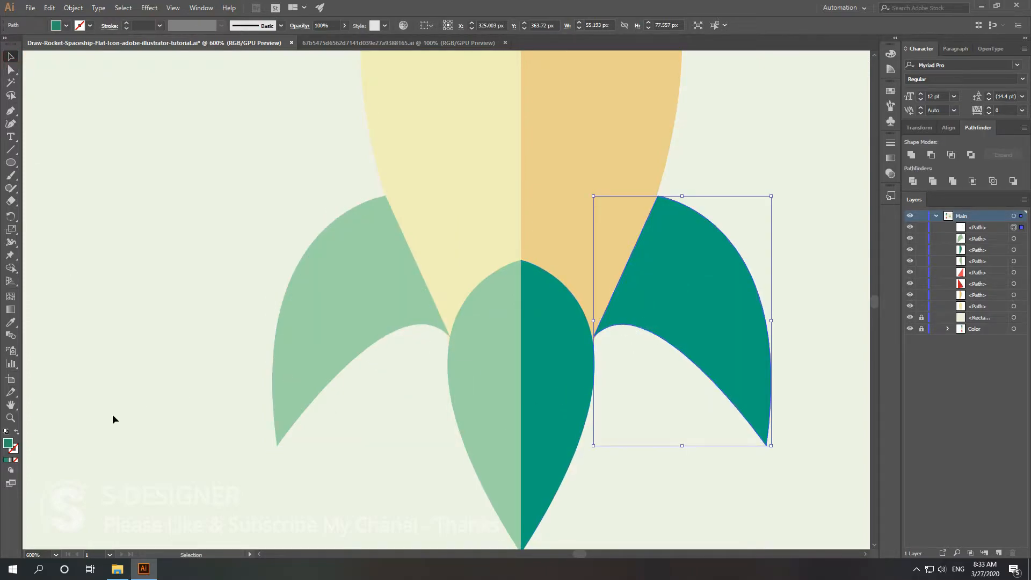
Step: Move the right fin's inner lower anchor point down to where the rocket body meets the central fin's edge
click(9, 418)
click(597, 331)
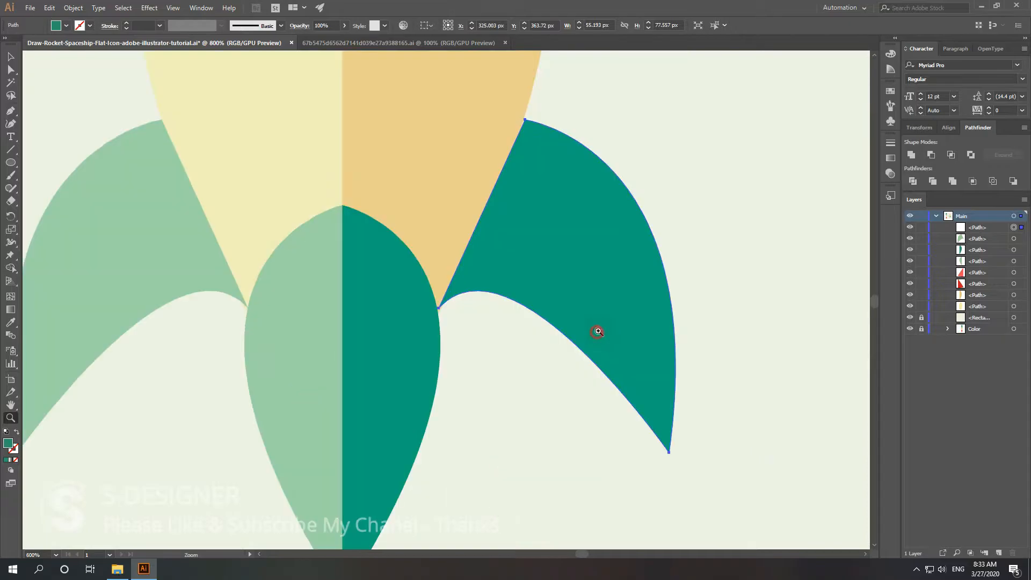
click(466, 298)
click(460, 275)
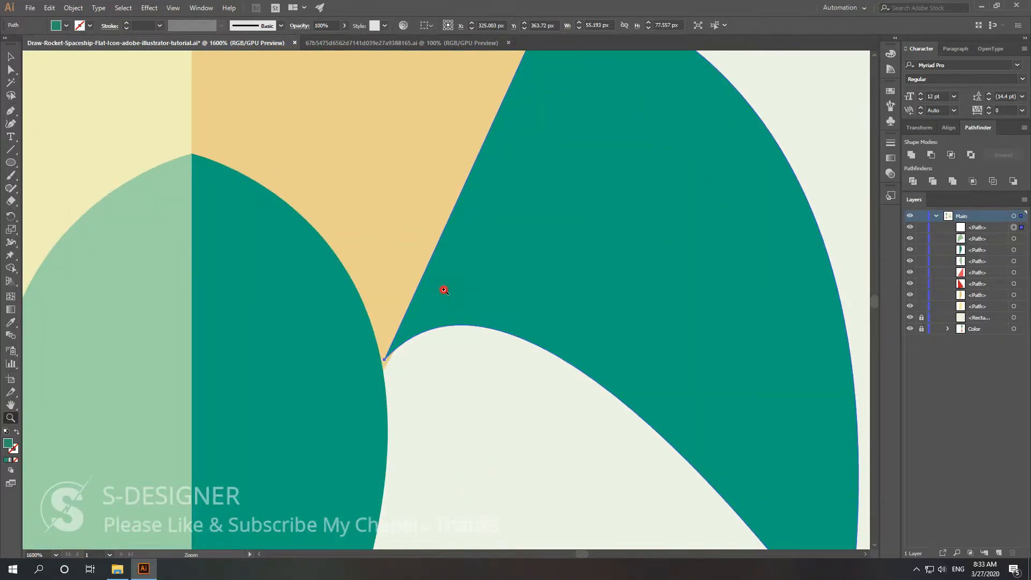
click(444, 290)
key(a)
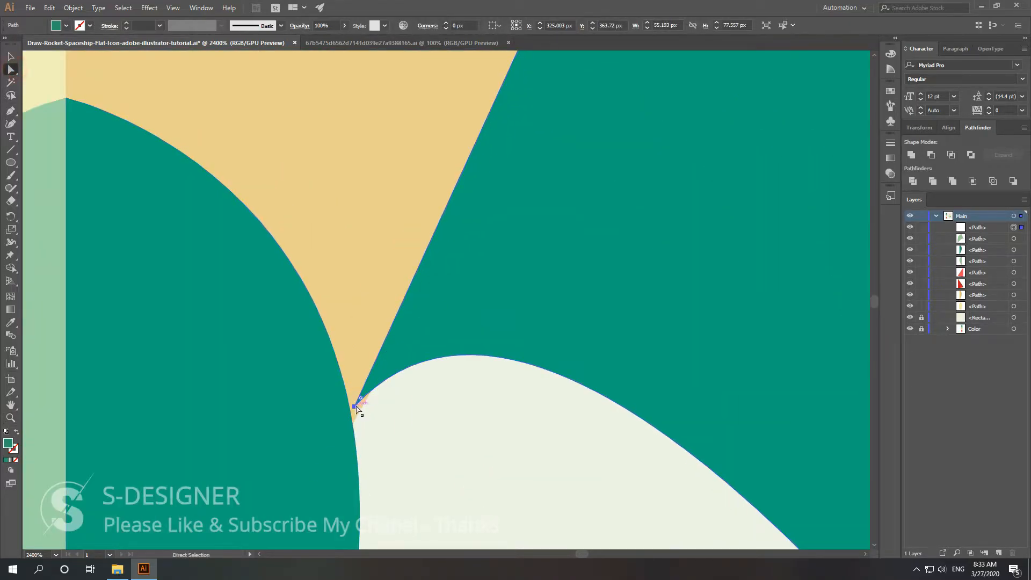
drag(357, 406, 352, 421)
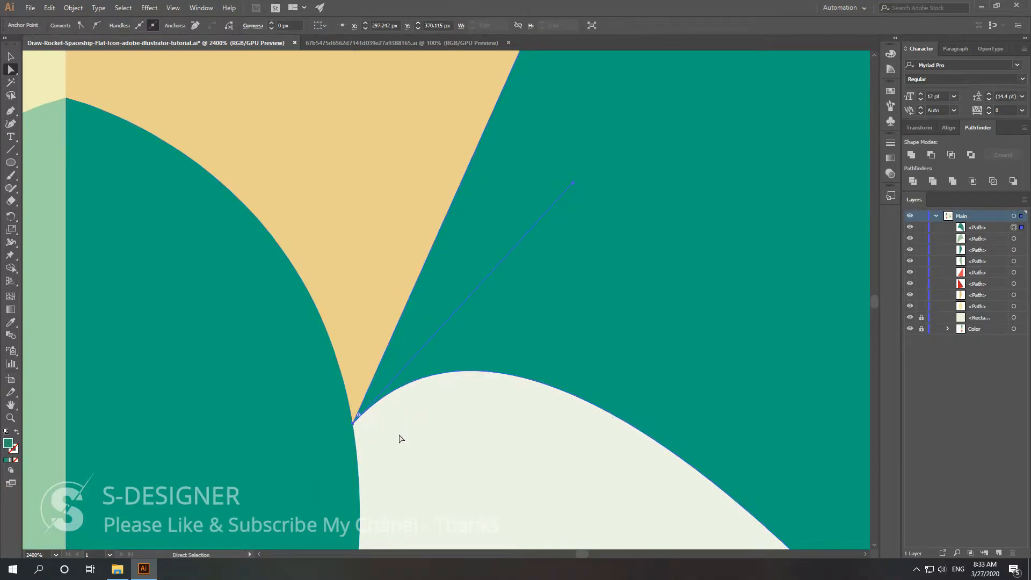
Step: Move the right fin's upper anchor point slightly up and left onto the rocket body's outer edge
click(10, 418)
alt+click(476, 338)
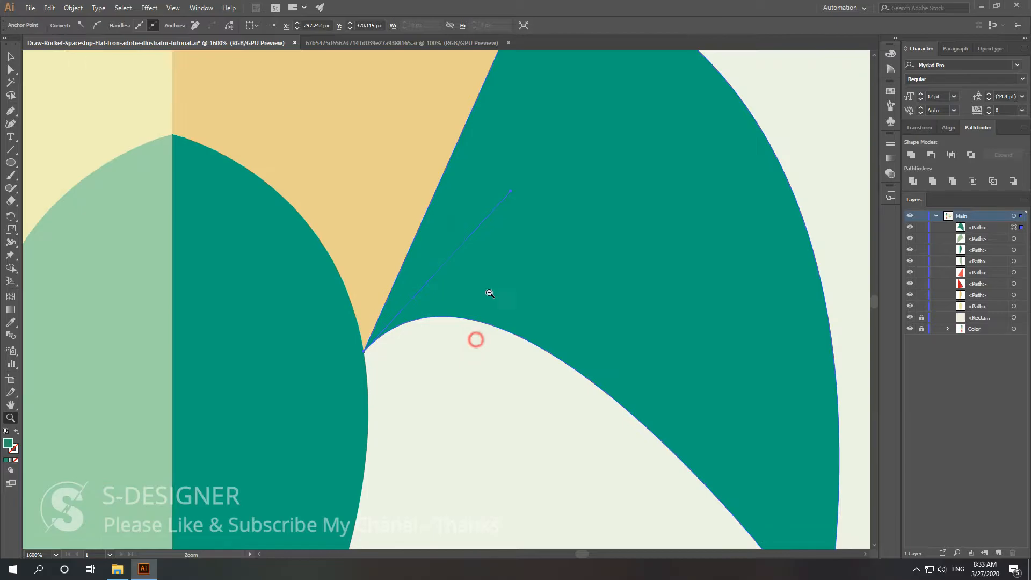
alt+click(496, 211)
click(473, 120)
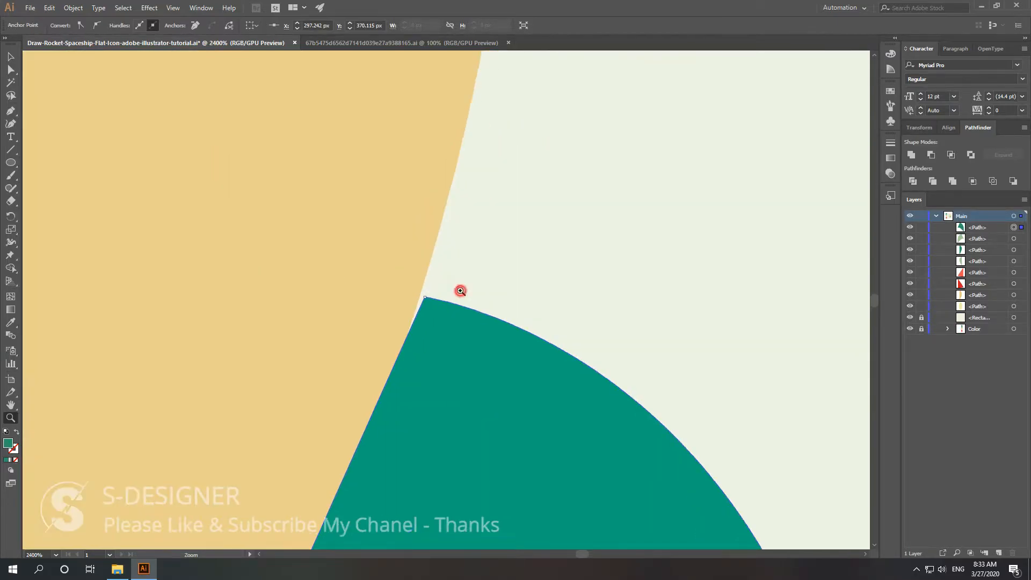
click(11, 71)
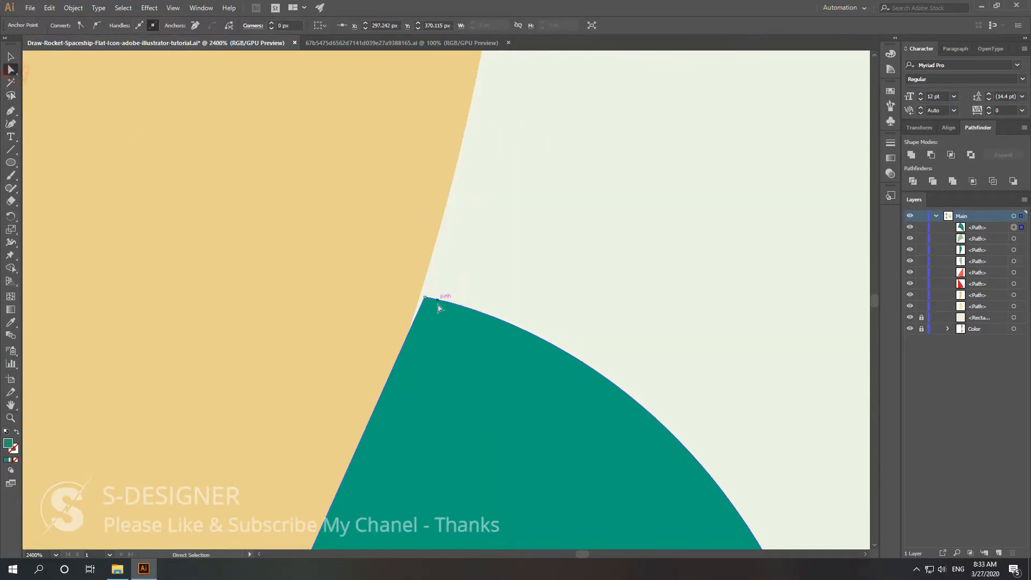
click(425, 298)
drag(425, 299, 419, 295)
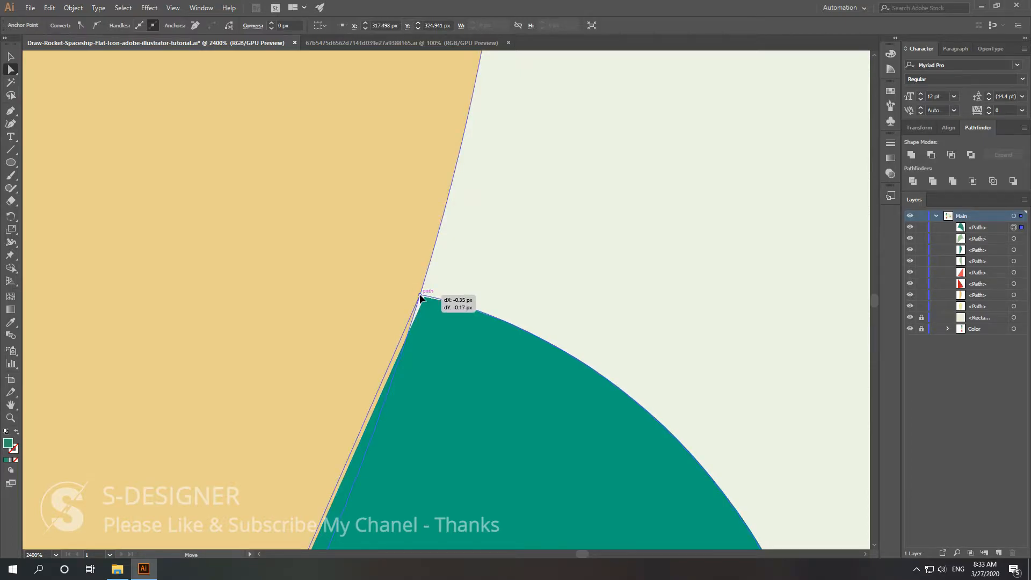
Step: Move the left fin's inner lower anchor point down to where the rocket body meets the central fin's edge
click(11, 417)
alt+click(350, 350)
alt+click(350, 350)
alt+click(349, 351)
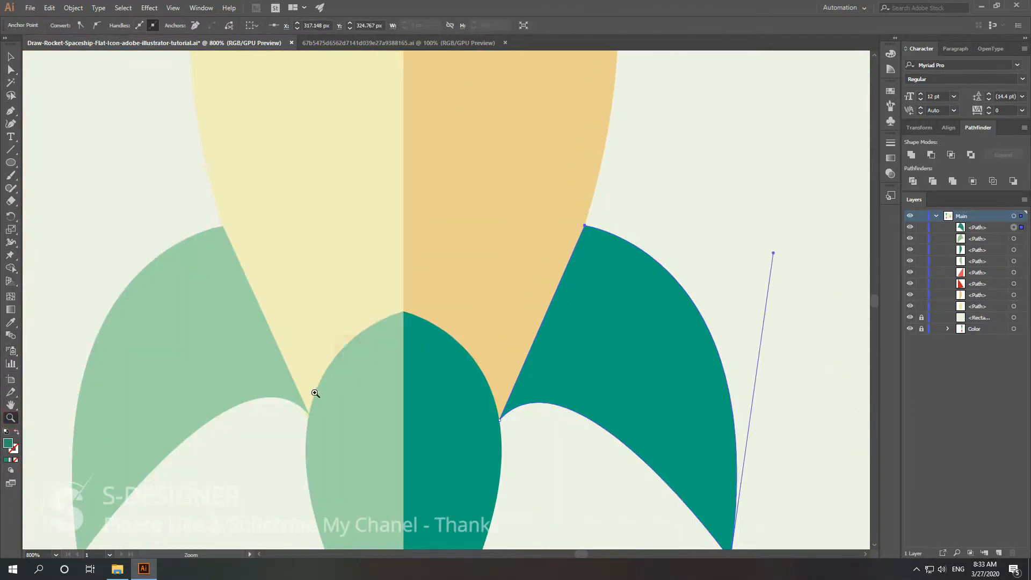
click(294, 401)
click(444, 306)
click(462, 302)
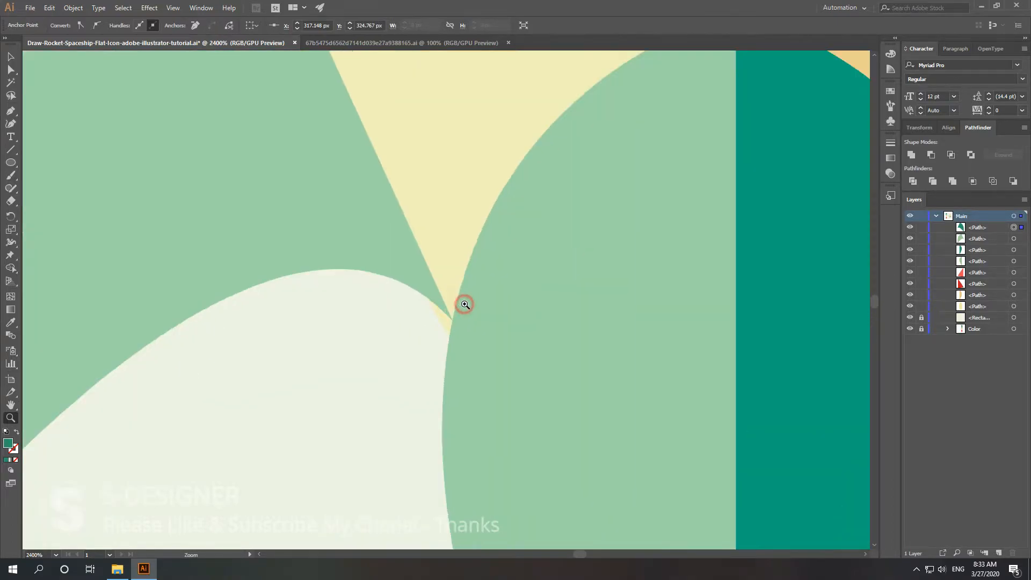
click(10, 70)
click(452, 320)
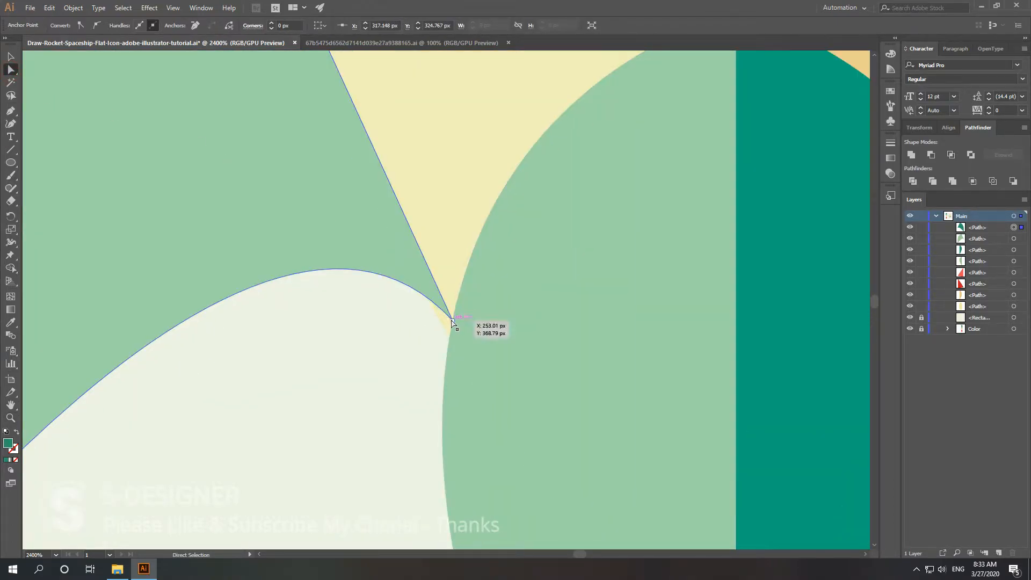
drag(452, 322, 449, 336)
Step: Fine-tune the left fin's upper anchor point against the rocket body's outer edge and deselect the fin
click(10, 418)
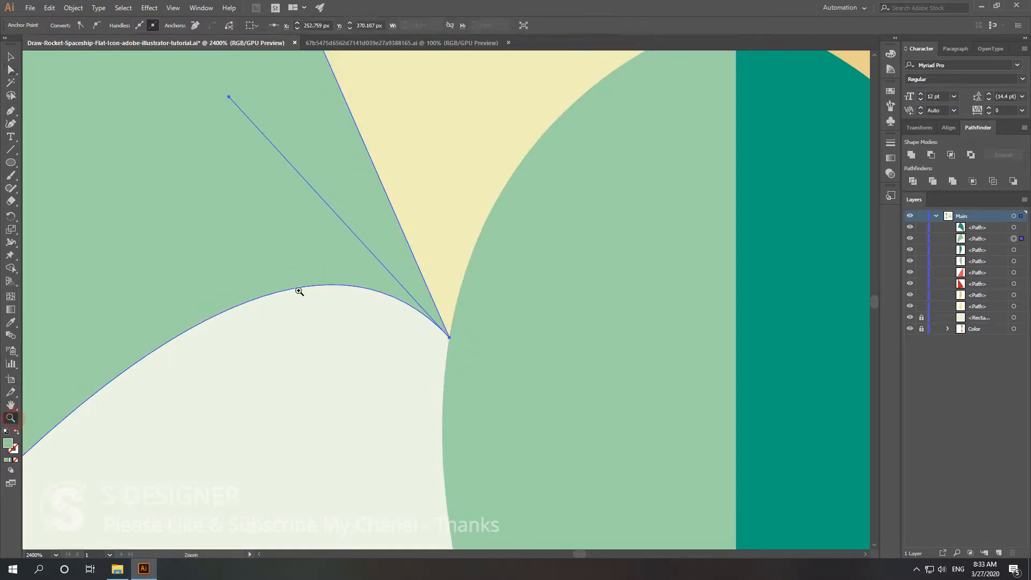
alt+click(319, 266)
alt+click(389, 220)
click(439, 113)
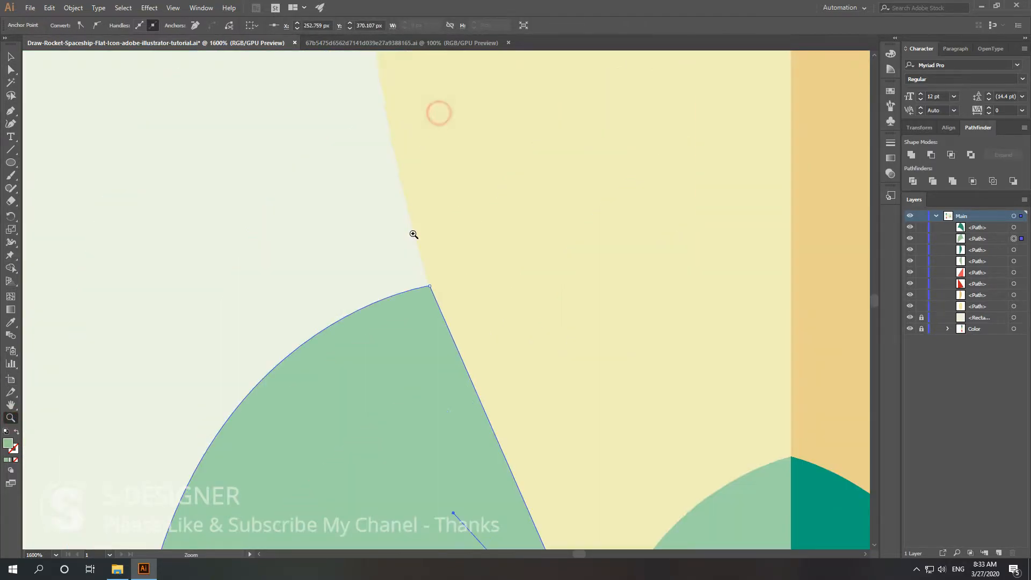
click(443, 258)
key(a)
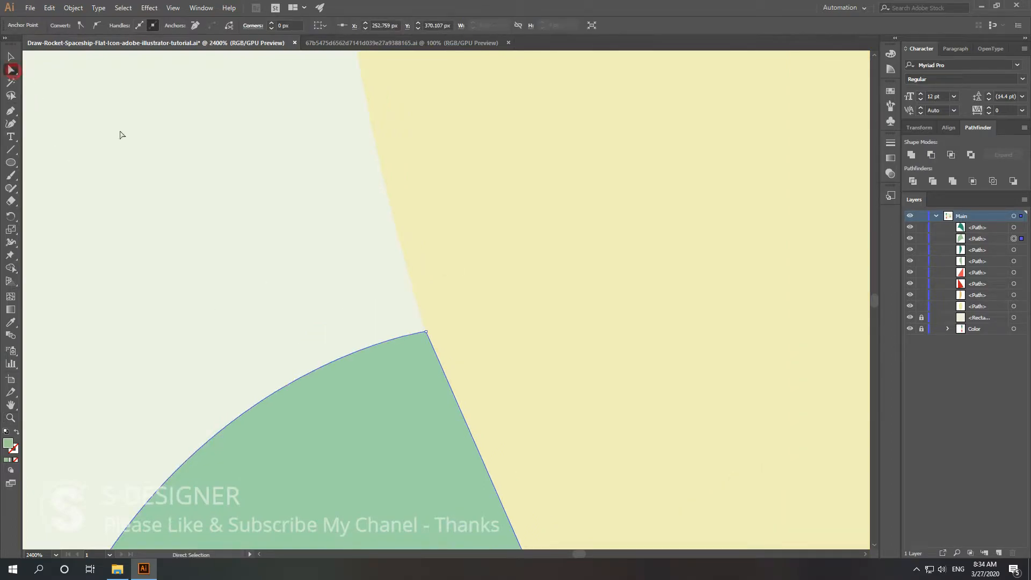
click(426, 330)
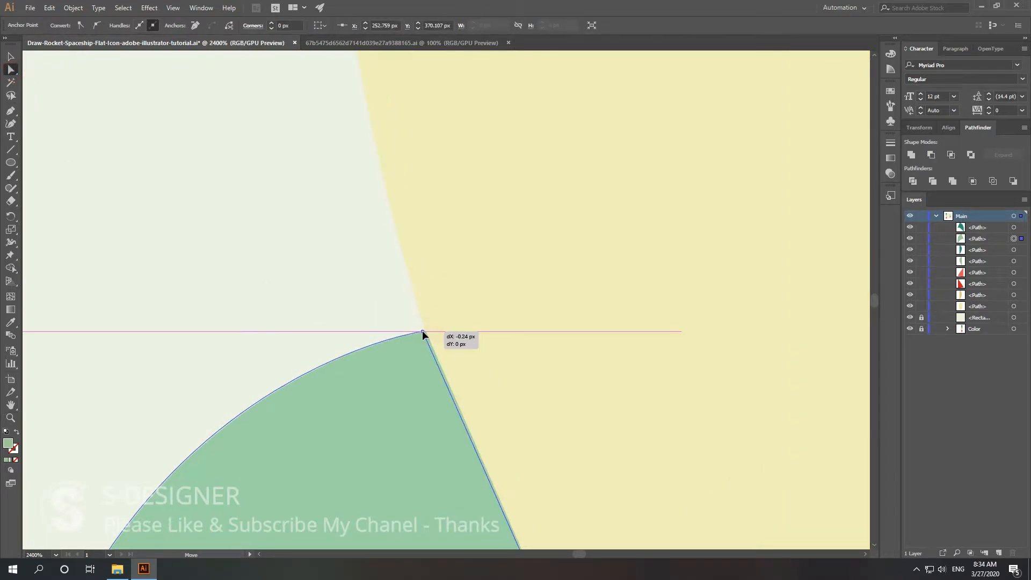
click(345, 281)
Step: Check the whole rocket and its fins on the artboard
key(z)
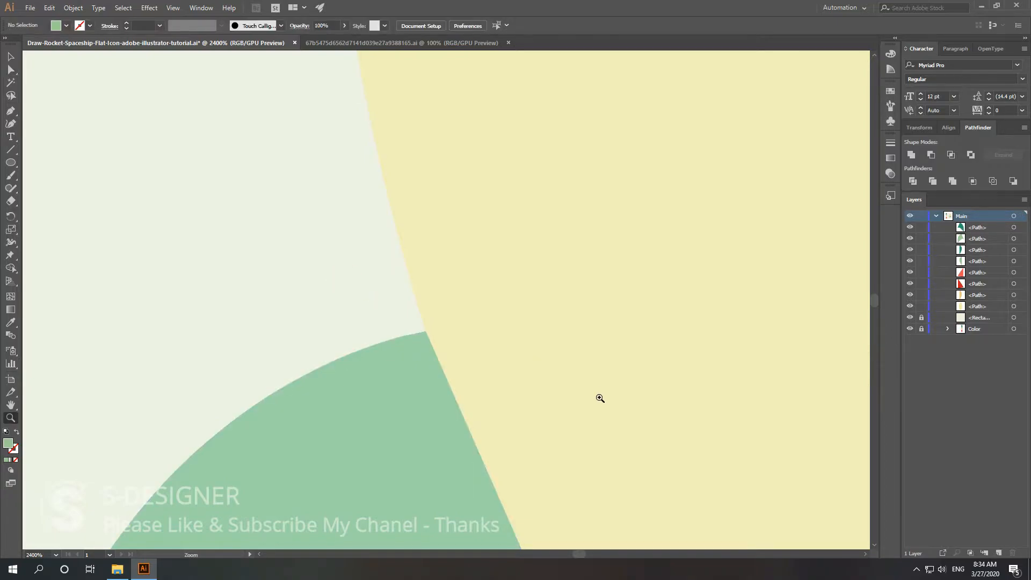
alt+click(634, 430)
alt+click(623, 418)
alt+click(530, 368)
alt+click(426, 311)
alt+click(418, 259)
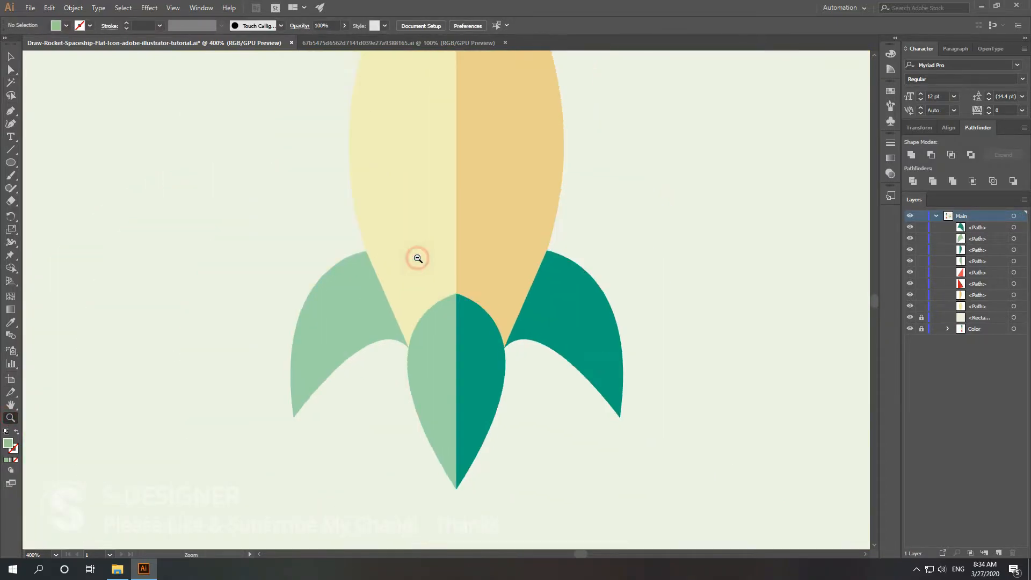
alt+click(418, 259)
alt+click(437, 286)
alt+click(437, 252)
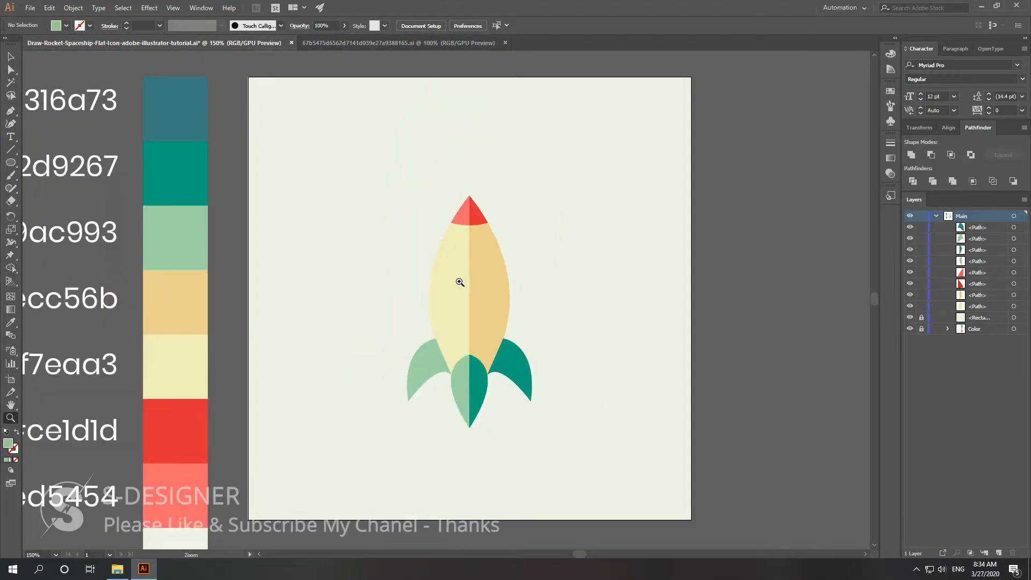
Step: Draw a thin curved light-yellow highlight, about 9 by 61 px, near the outer edge of the body's right half with the Pen tool
click(12, 56)
key(p)
click(497, 267)
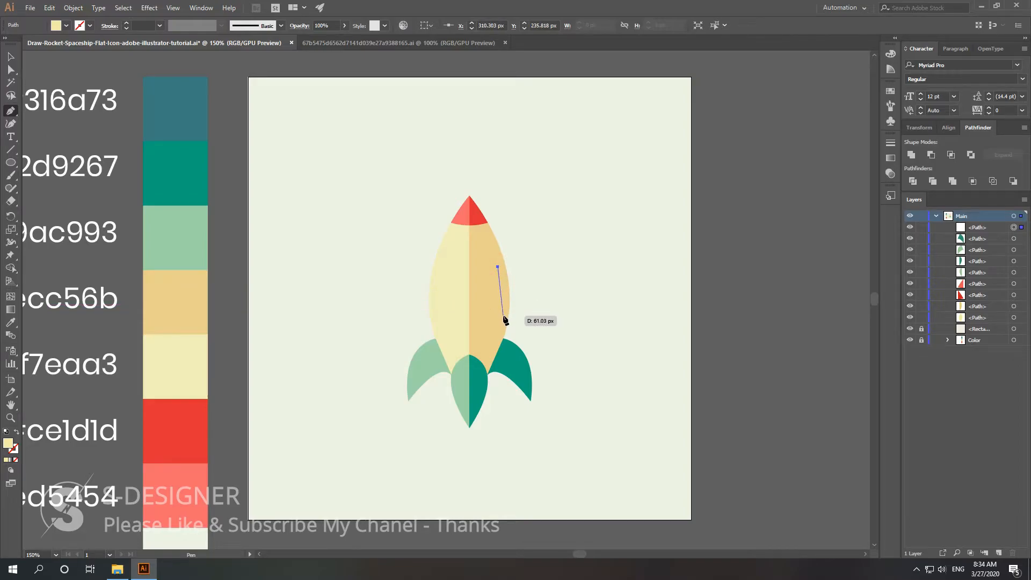
drag(503, 315, 497, 339)
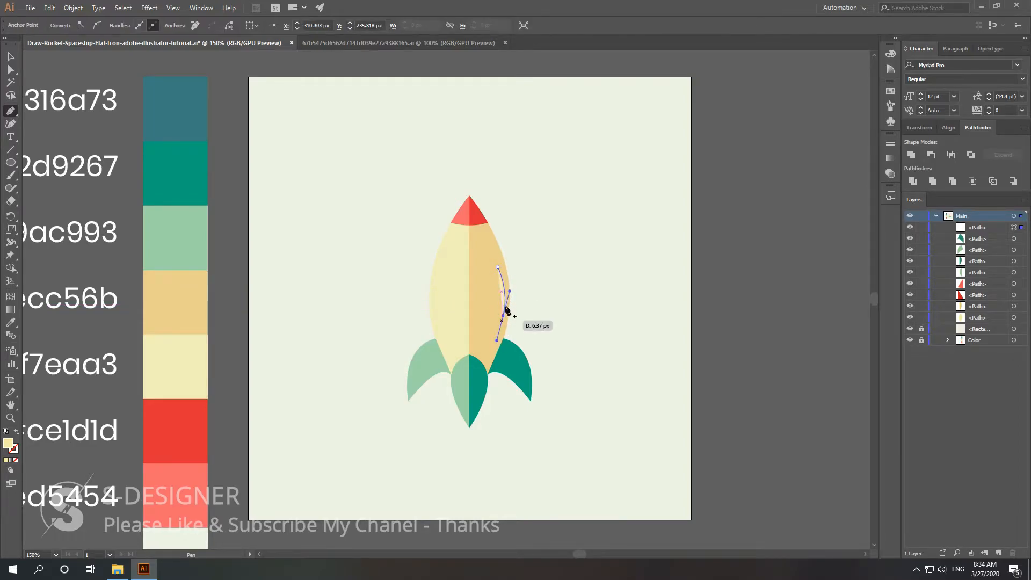
click(503, 316)
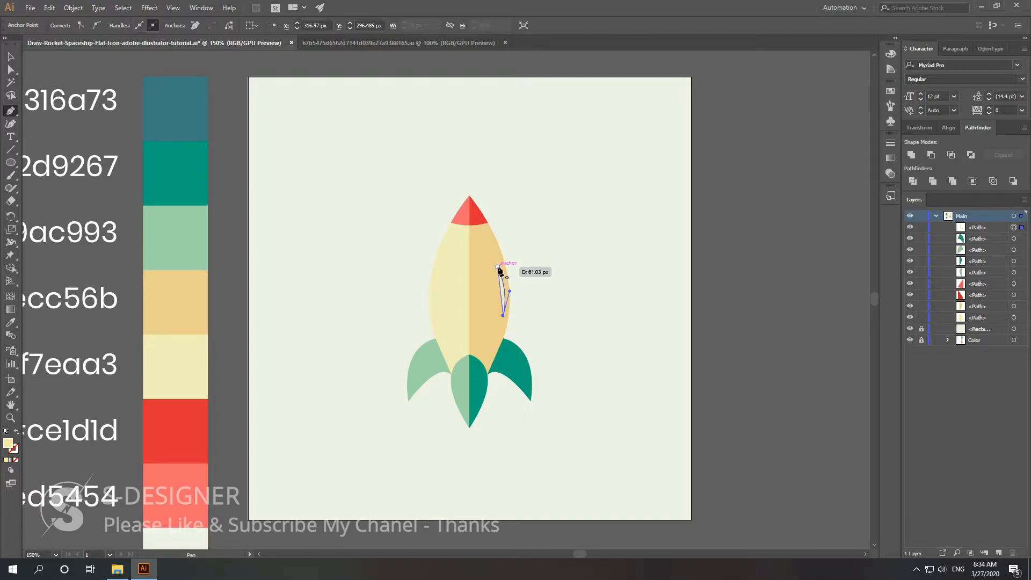
click(498, 267)
click(11, 56)
Step: Reshape the highlight by adjusting its curve handle so the sliver bows along the body's outer edge, and deselect it
click(12, 419)
click(494, 288)
click(472, 292)
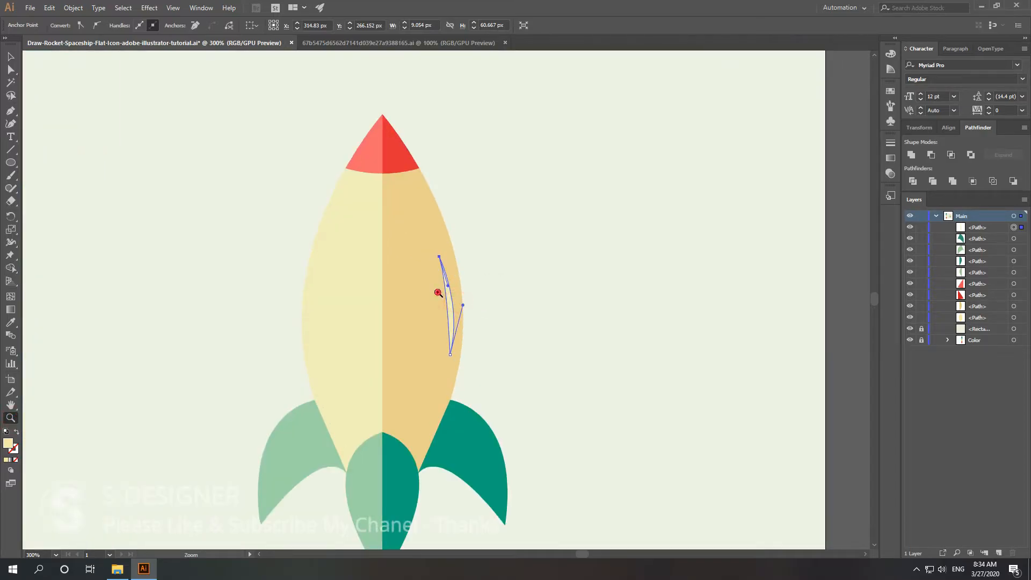
click(445, 293)
click(454, 309)
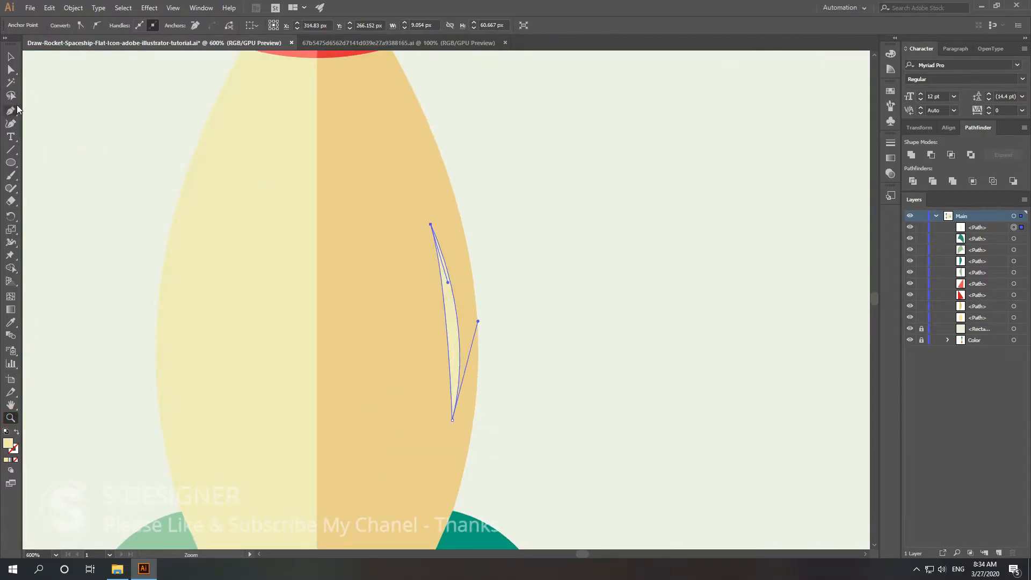
key(a)
click(452, 419)
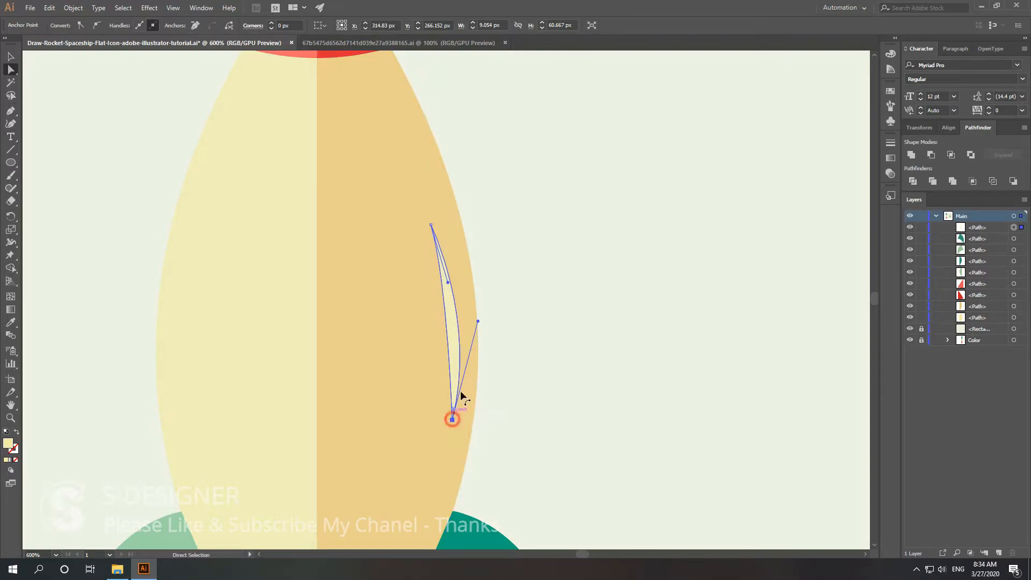
drag(478, 321, 461, 301)
click(11, 57)
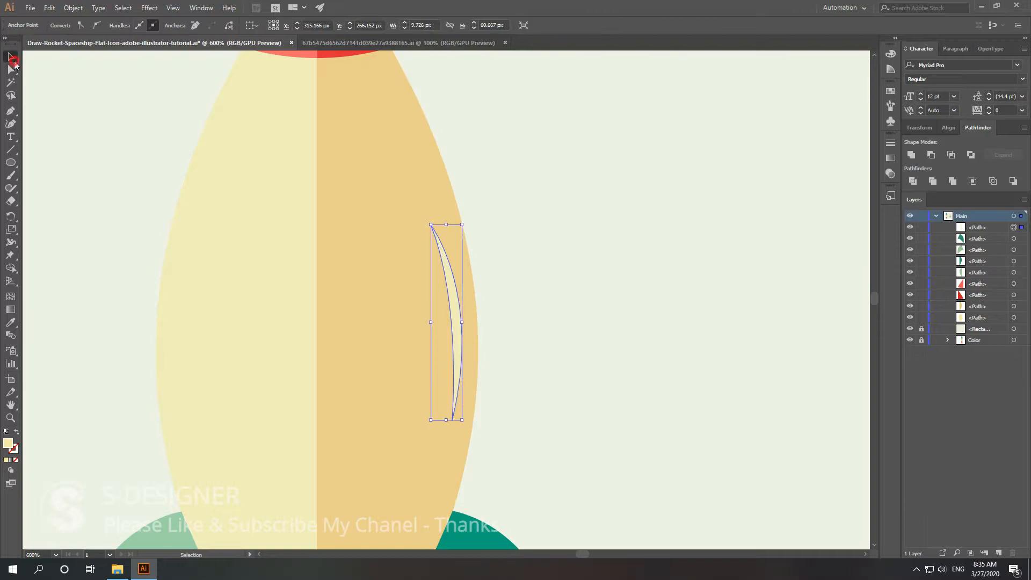
click(623, 263)
Step: Move the highlight's upper tip slightly up and right, closer to the body's outer edge, and deselect the path
click(9, 418)
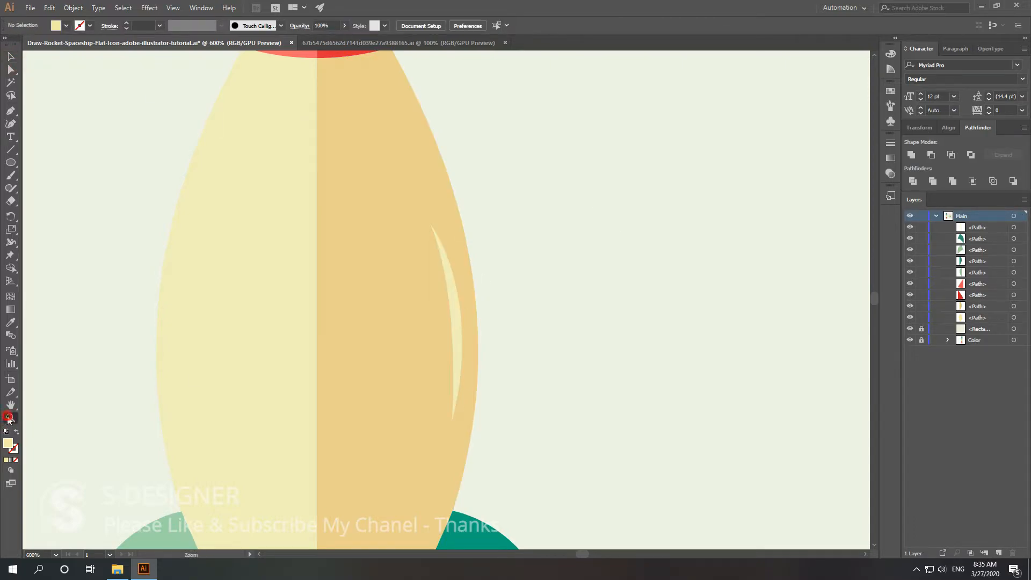
alt+click(338, 415)
alt+click(403, 347)
alt+click(462, 301)
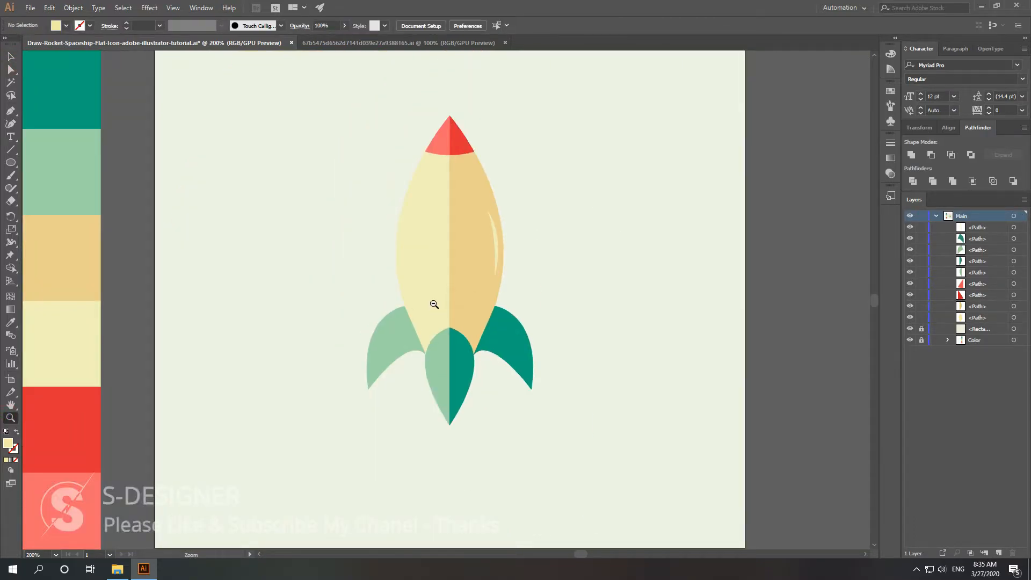
click(473, 225)
click(461, 295)
click(462, 299)
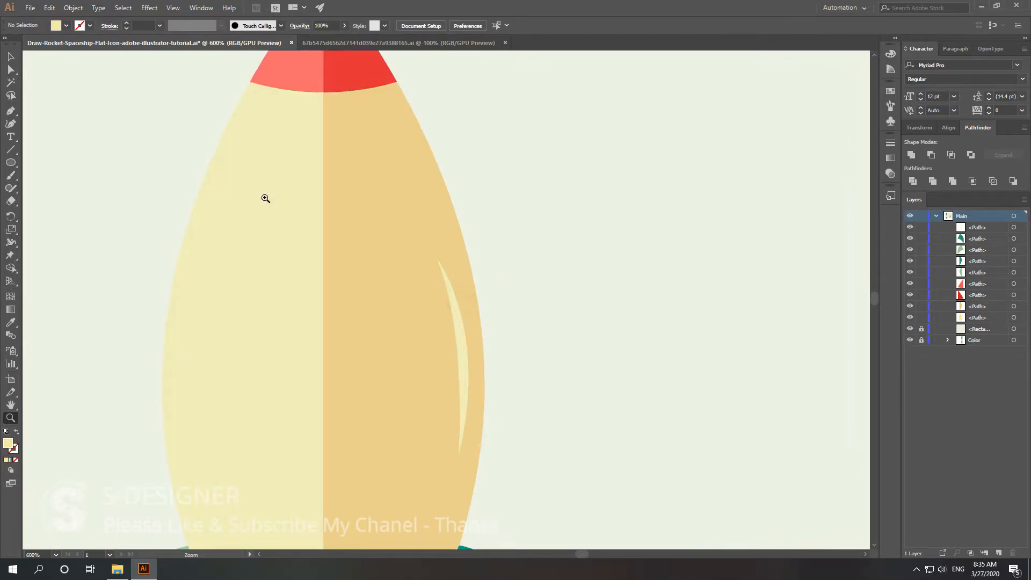
click(9, 70)
drag(442, 260, 446, 253)
click(539, 312)
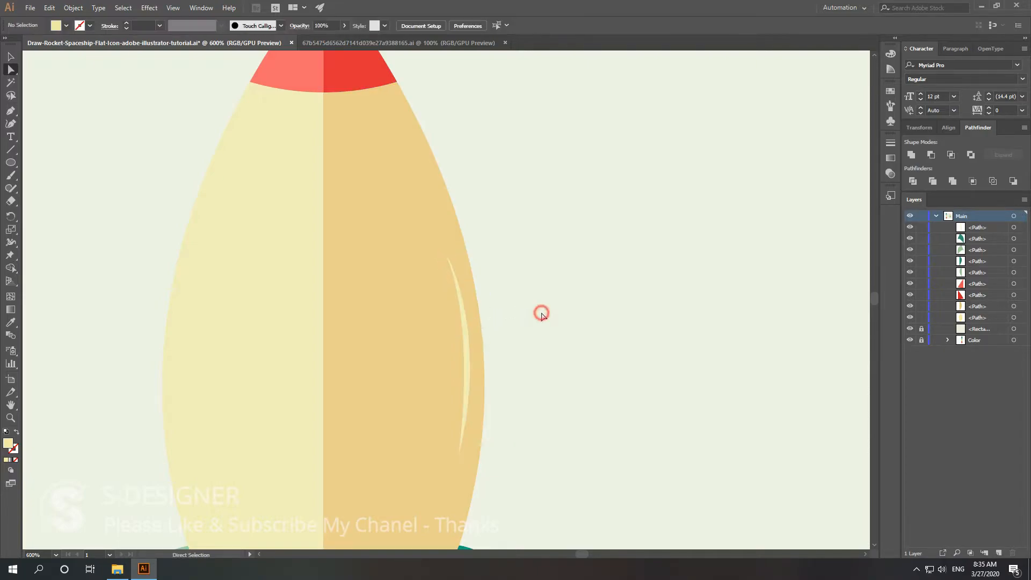
Step: Thicken the body highlight by shifting its upper tip's curve handle so the inner edge sits farther inward, and deselect it
click(464, 312)
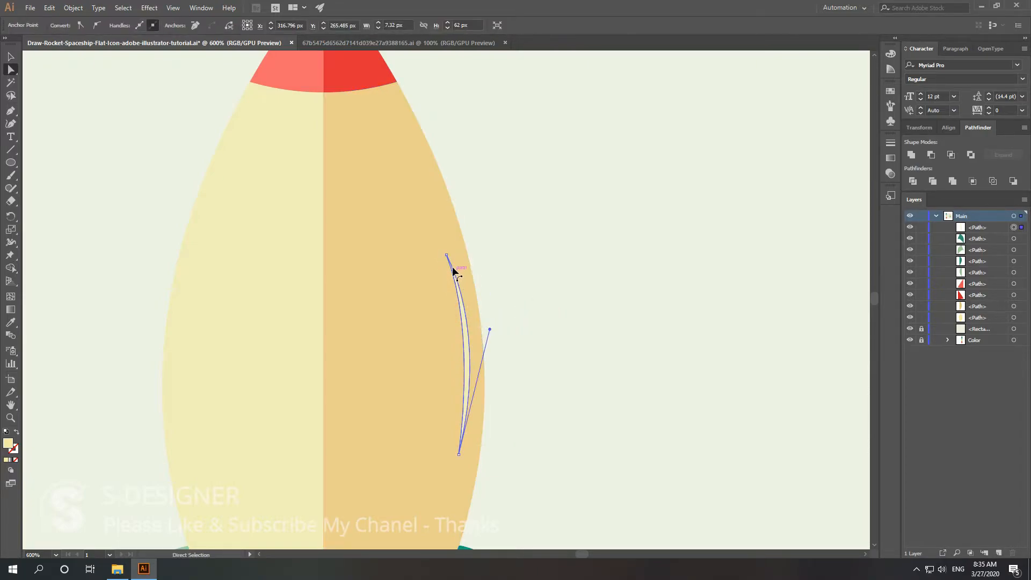
click(446, 254)
drag(478, 333, 468, 334)
click(578, 304)
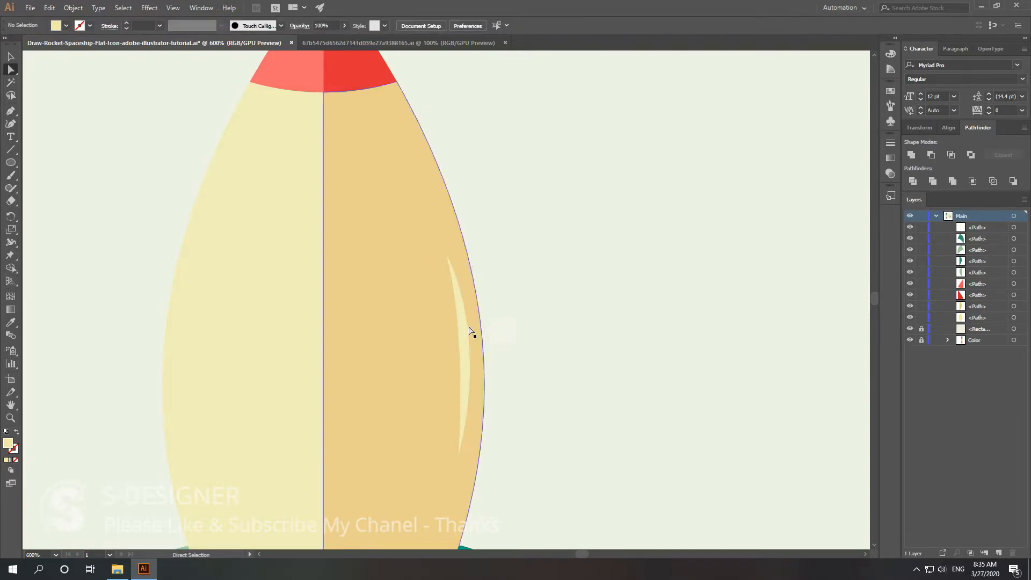
click(446, 254)
drag(468, 334, 469, 349)
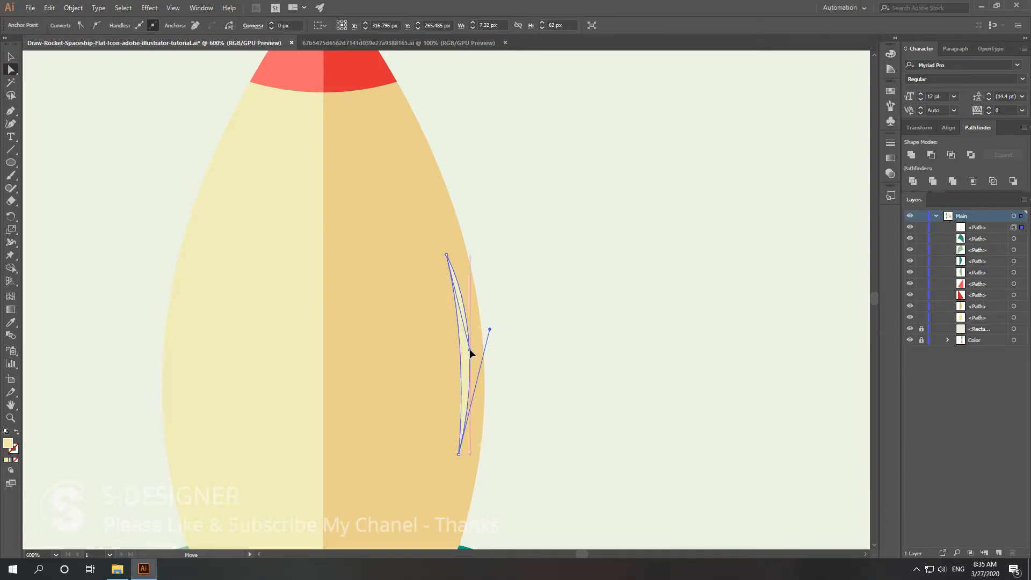
click(540, 301)
Step: Draw a thin curved highlight in light green #9ac993, about 13 by 26 px, near the right fin's outer edge with the Pen tool
click(10, 417)
alt+click(338, 416)
alt+click(404, 361)
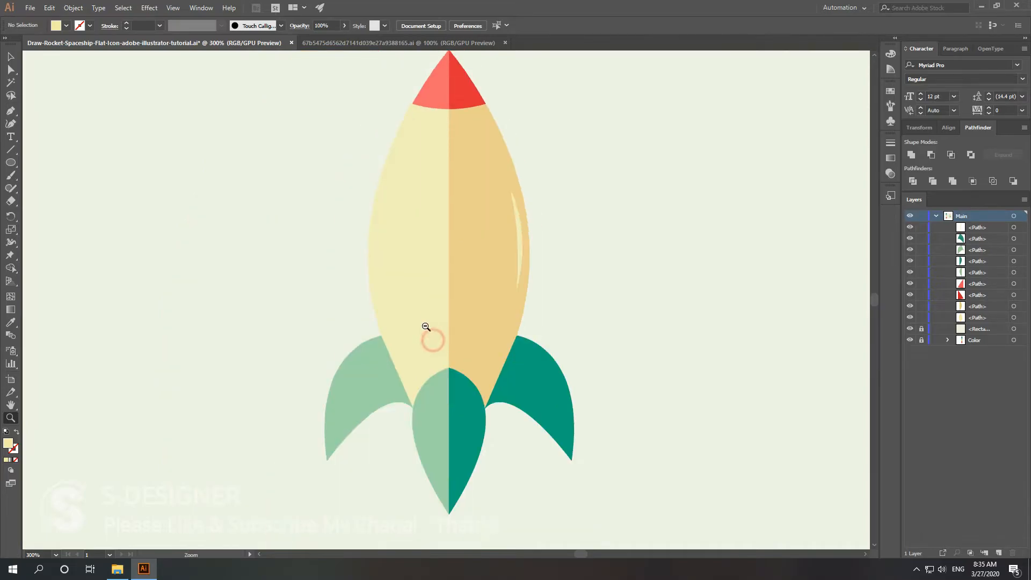
alt+click(430, 336)
alt+click(442, 308)
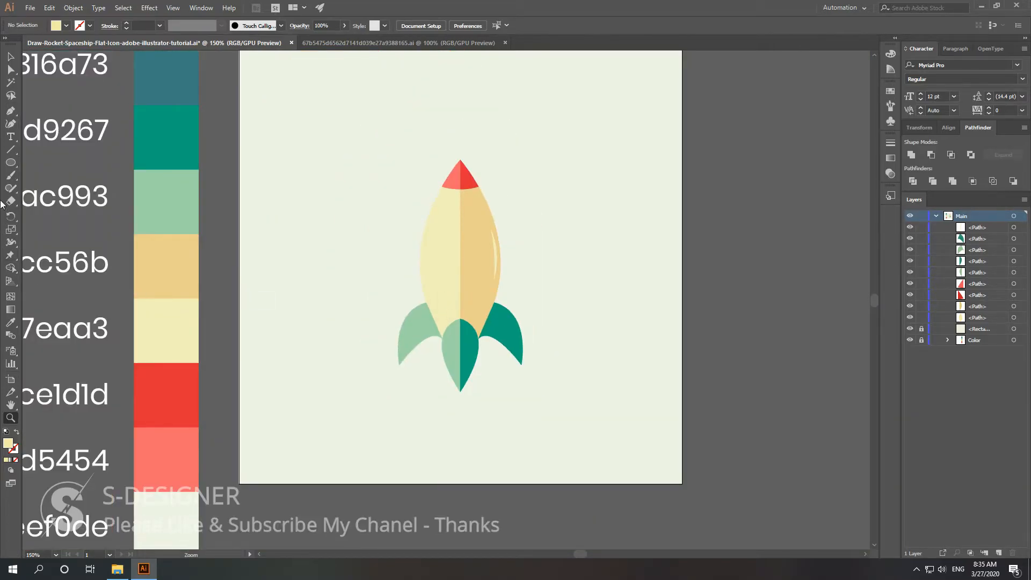
click(9, 323)
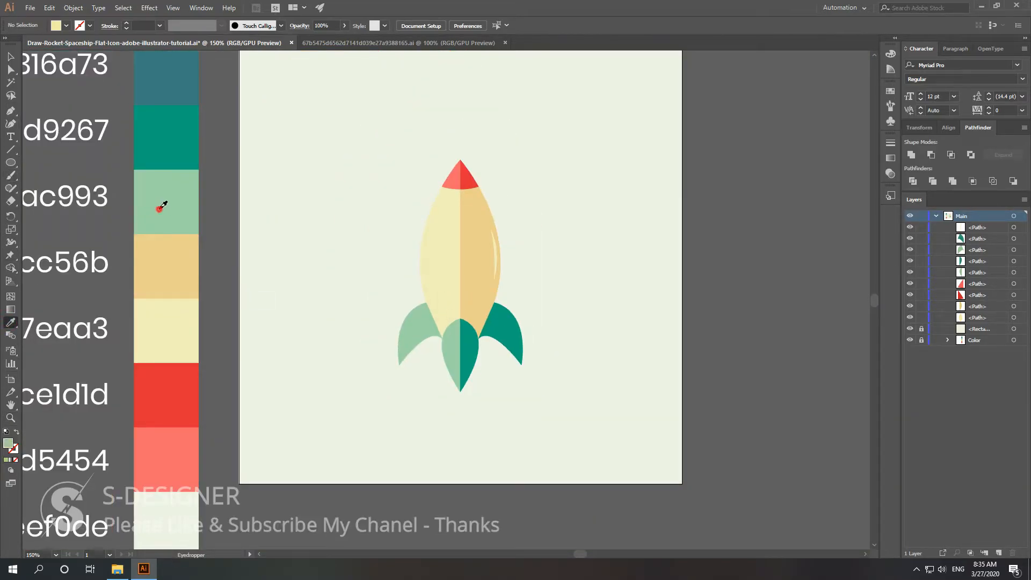
click(11, 110)
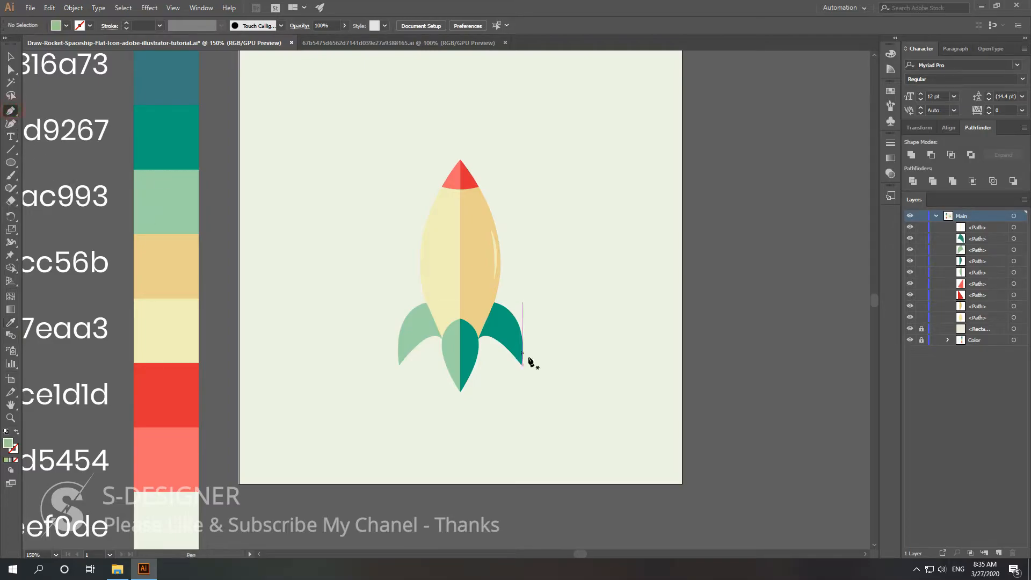
click(508, 318)
click(518, 340)
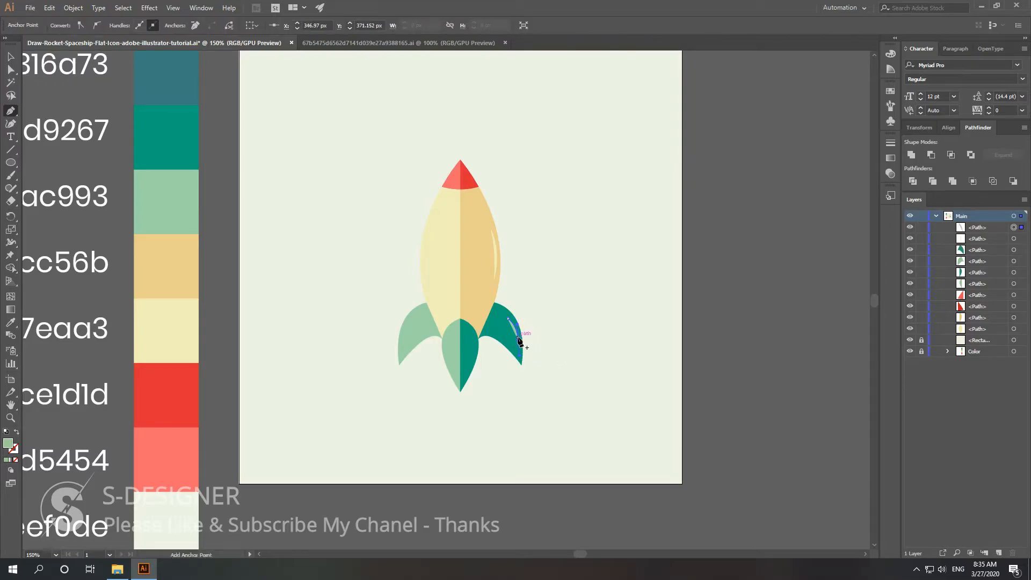
click(508, 319)
click(10, 56)
Step: Move both tips of the fin highlight closer to the fin's outer edge and adjust its curve handles into a slim sliver about 12 by 29 px
click(10, 417)
click(510, 332)
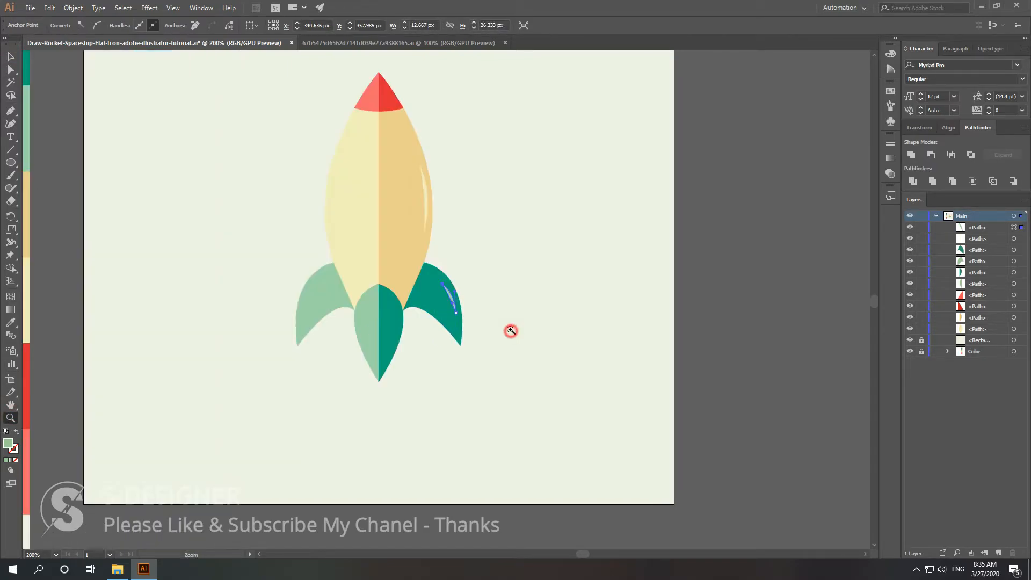
click(447, 293)
click(447, 293)
click(447, 293)
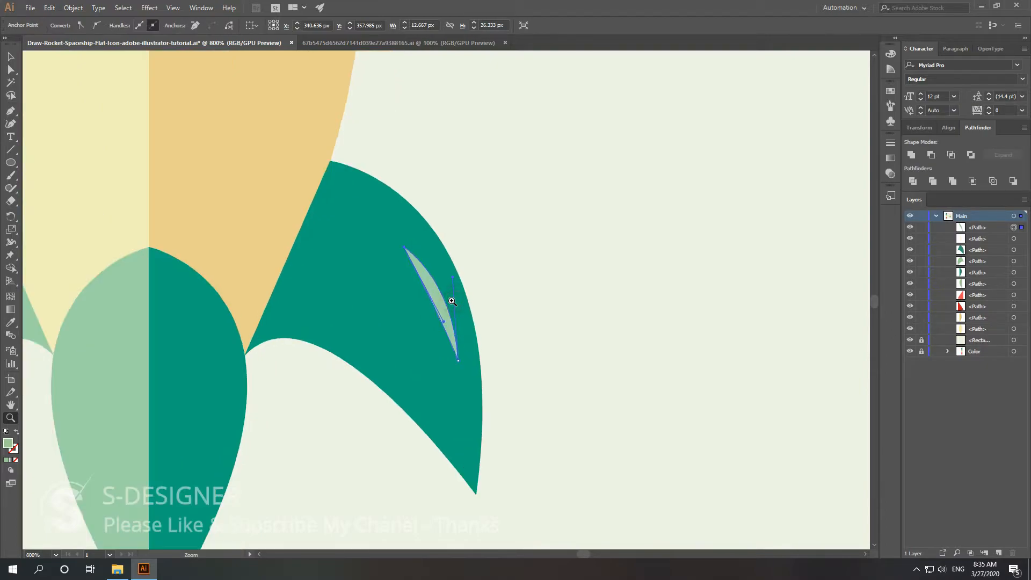
click(447, 293)
click(17, 73)
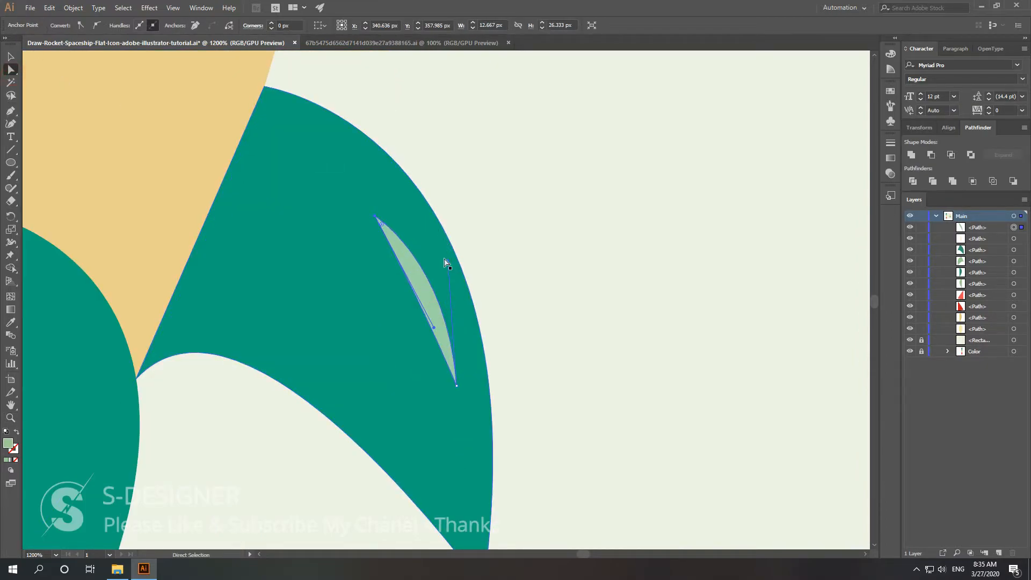
drag(457, 386, 468, 384)
drag(375, 217, 392, 197)
drag(459, 262, 474, 263)
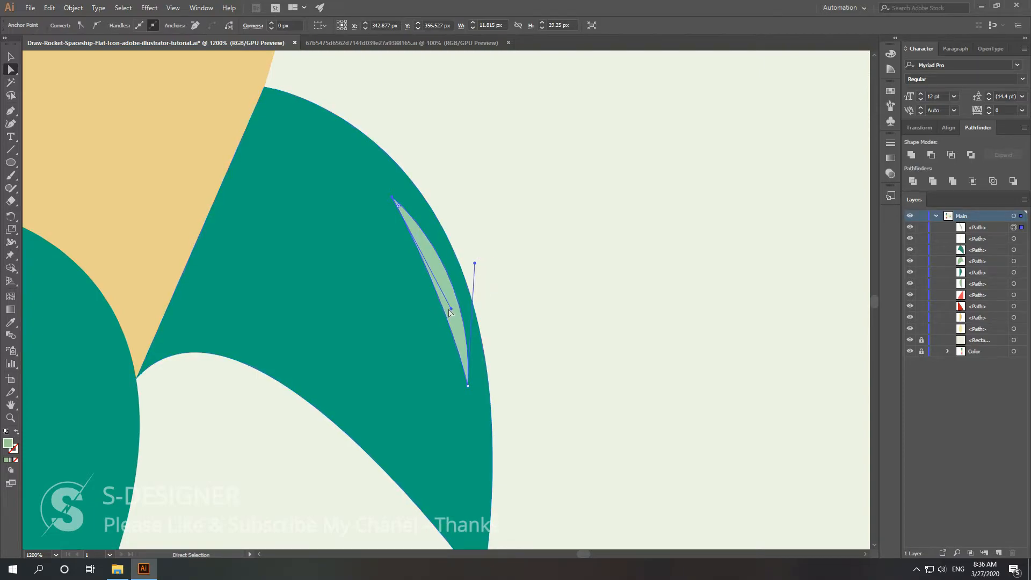
drag(453, 310, 455, 291)
click(573, 313)
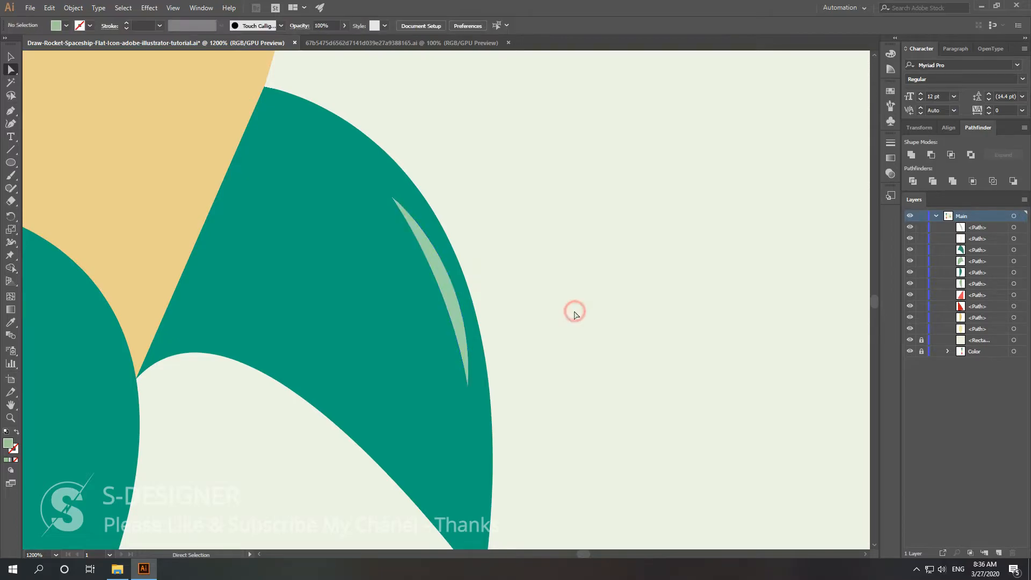
Step: Check the whole rocket with its body and fin highlights on the artboard
key(z)
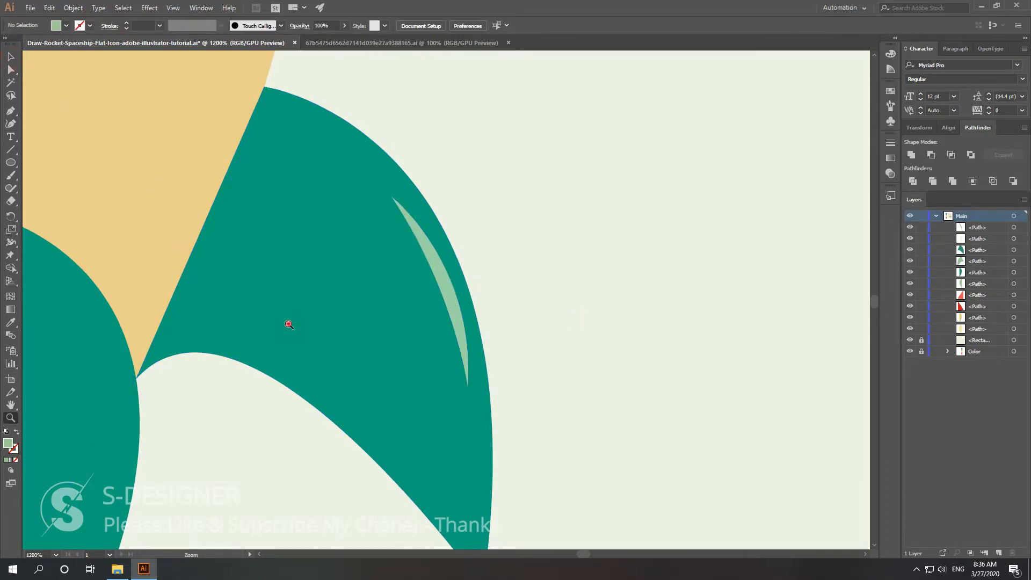
alt+click(289, 324)
alt+click(299, 368)
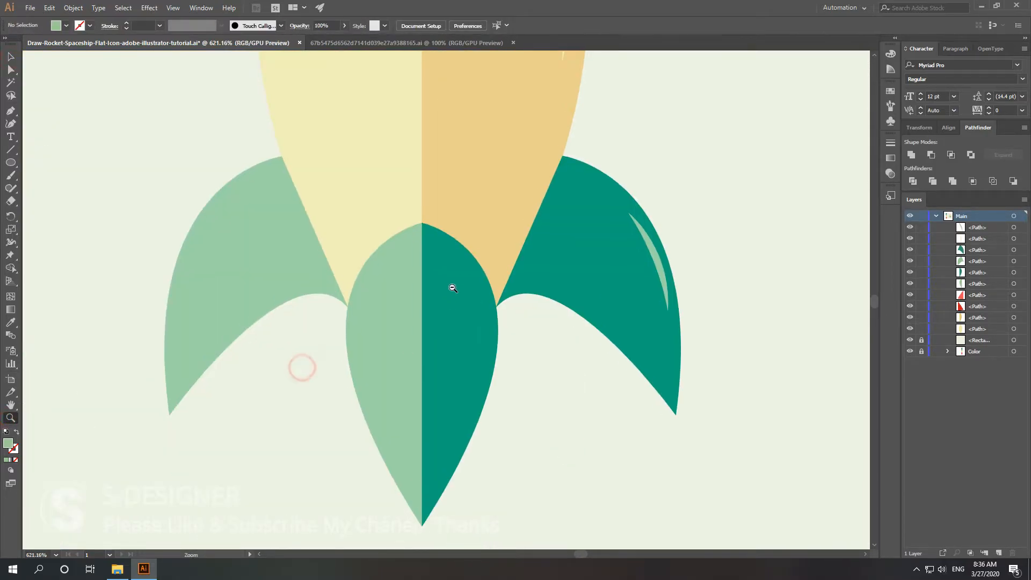
alt+click(427, 322)
alt+click(410, 263)
alt+click(466, 257)
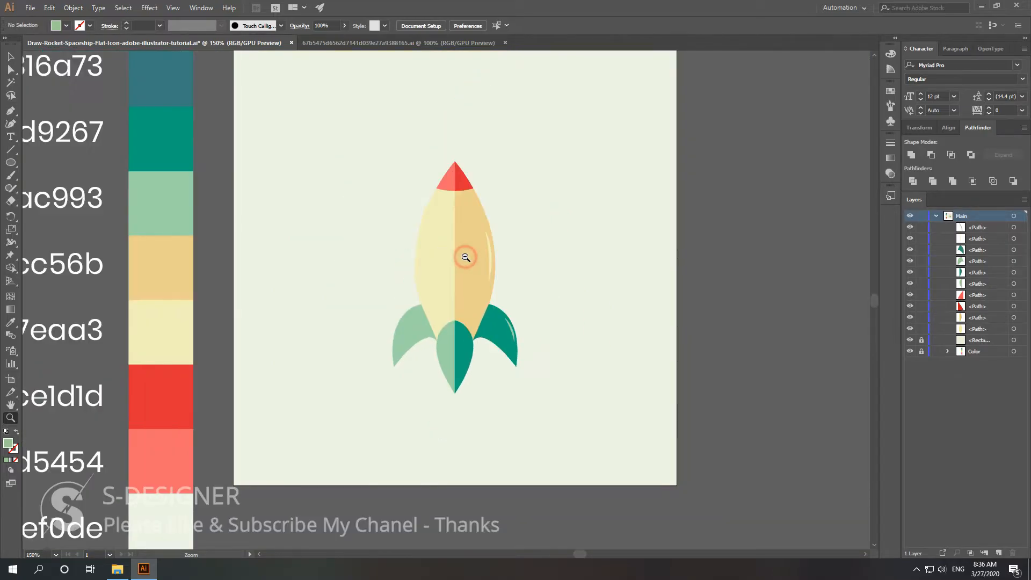
alt+click(447, 289)
Step: Nudge the fin highlight's lower tip slightly inward, pull its curve handle slightly outward, and deselect the path
click(456, 300)
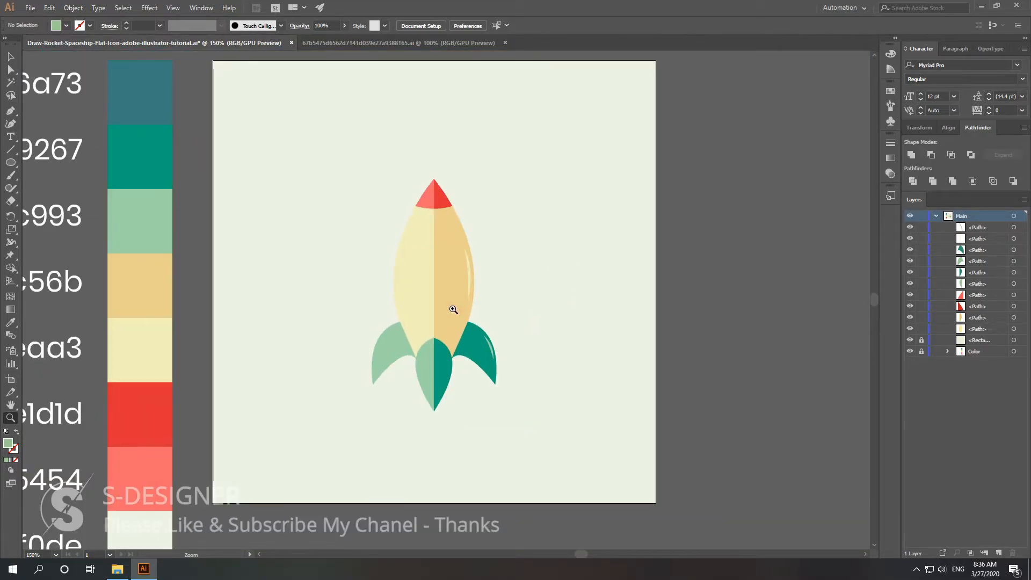
click(450, 308)
click(467, 353)
click(475, 288)
click(451, 306)
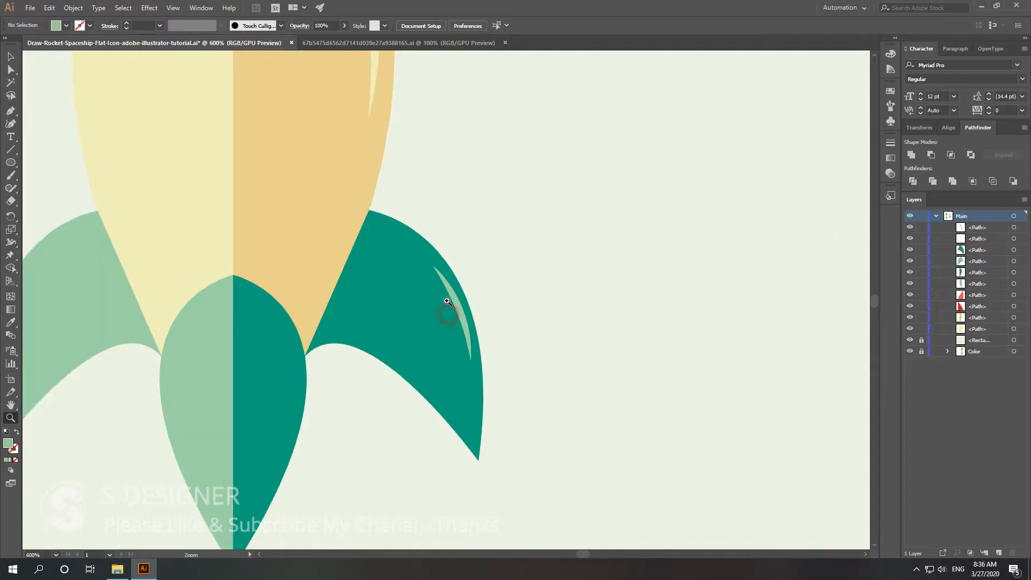
click(12, 69)
click(465, 316)
drag(467, 323, 459, 318)
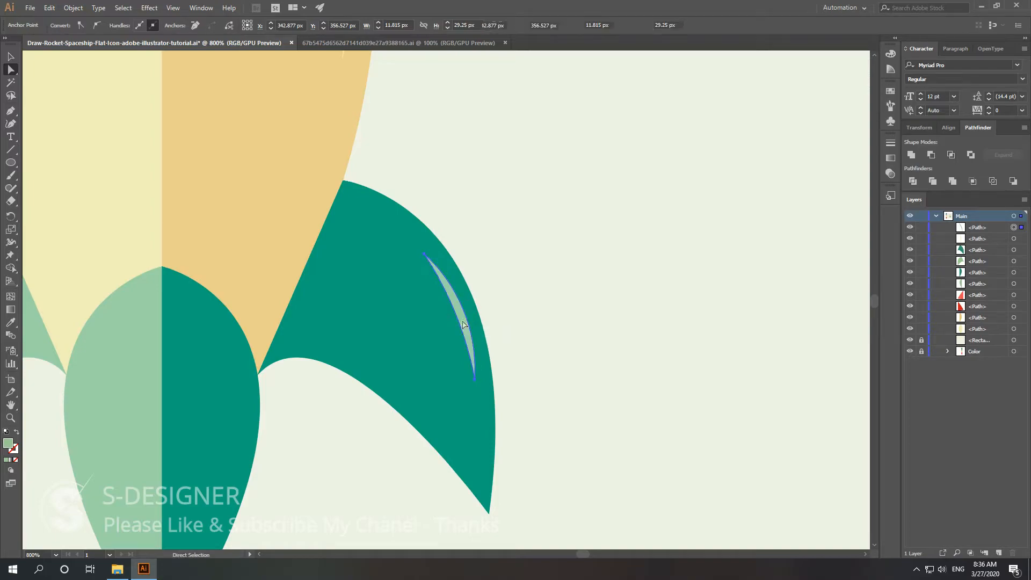
click(475, 380)
drag(475, 379, 472, 380)
drag(478, 299, 483, 298)
click(550, 310)
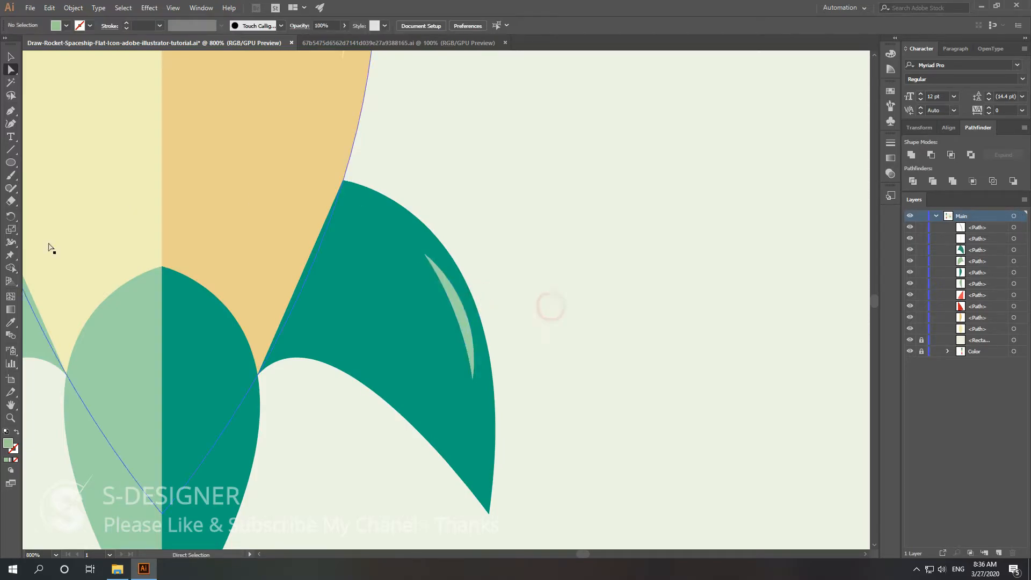
Step: Select all the rocket's parts, including fins and highlights, group them into one object, and deselect the group
click(10, 417)
alt+click(334, 336)
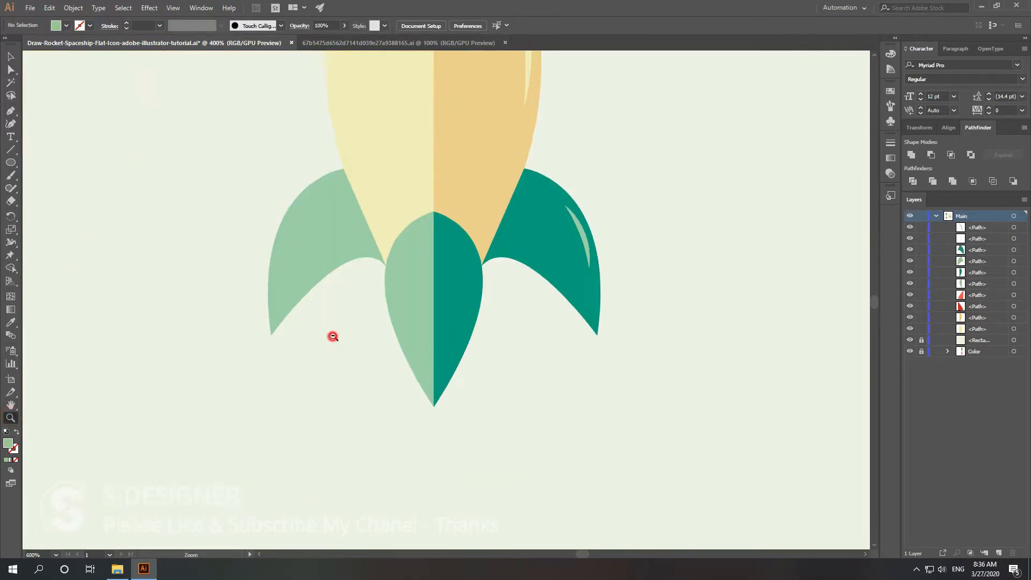
alt+click(398, 261)
alt+click(409, 264)
alt+click(465, 295)
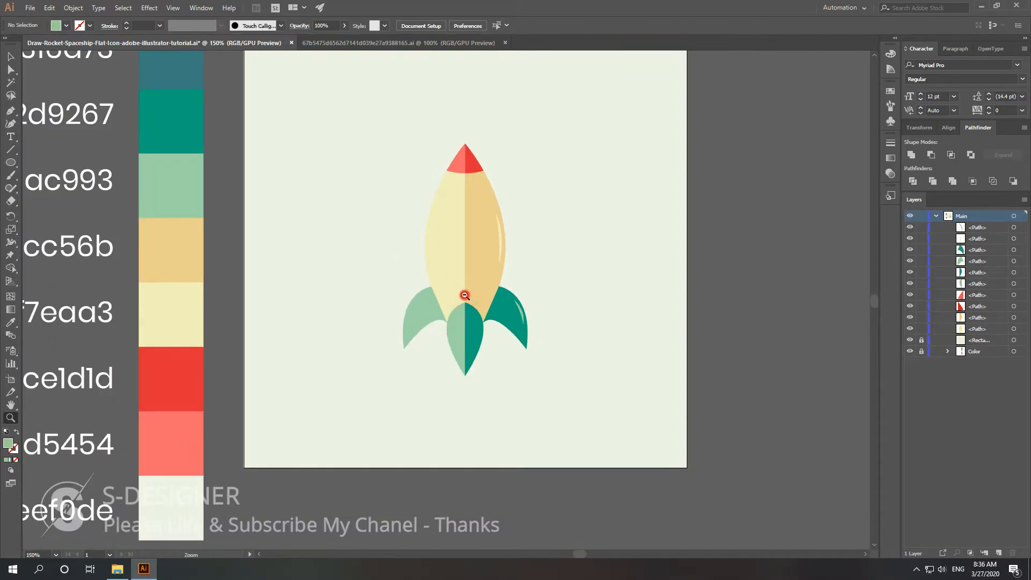
alt+click(465, 295)
click(12, 58)
drag(385, 179, 542, 376)
right_click(464, 277)
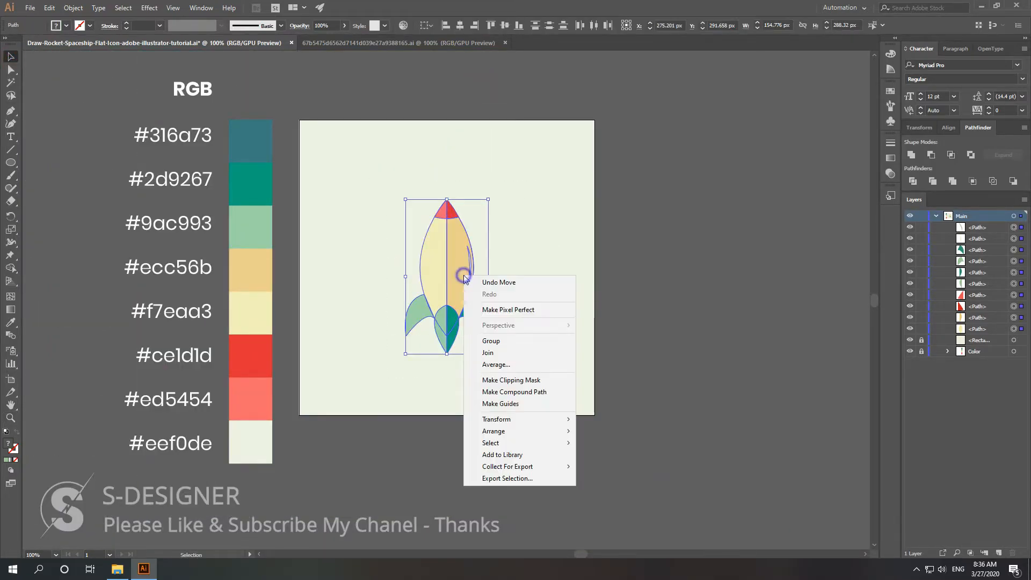
click(497, 341)
click(657, 272)
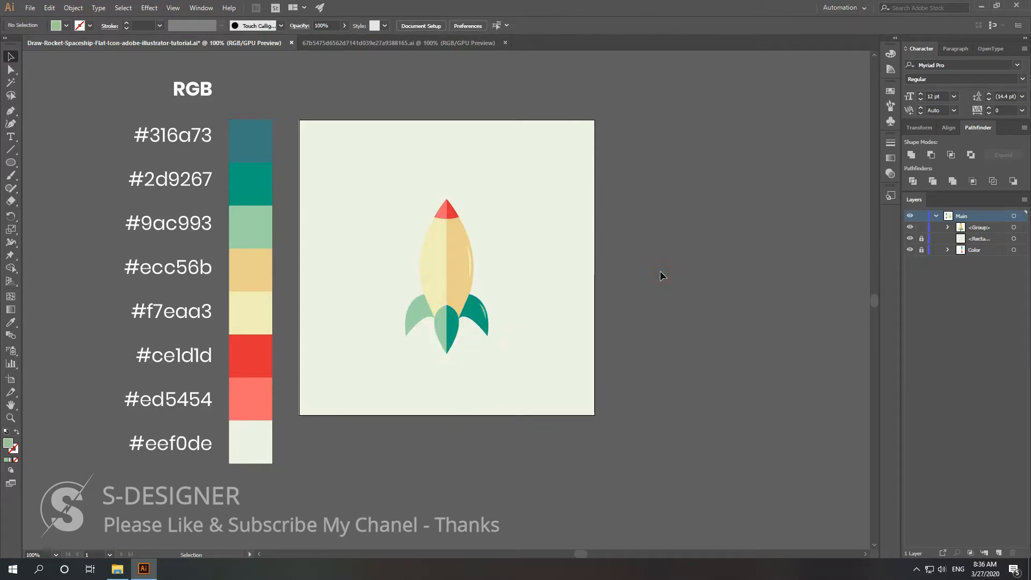
Step: Draw a circle about 278.6 px in diameter, filled with dark teal #316a73, centred over the rocket's lower body
click(12, 322)
click(261, 124)
click(11, 162)
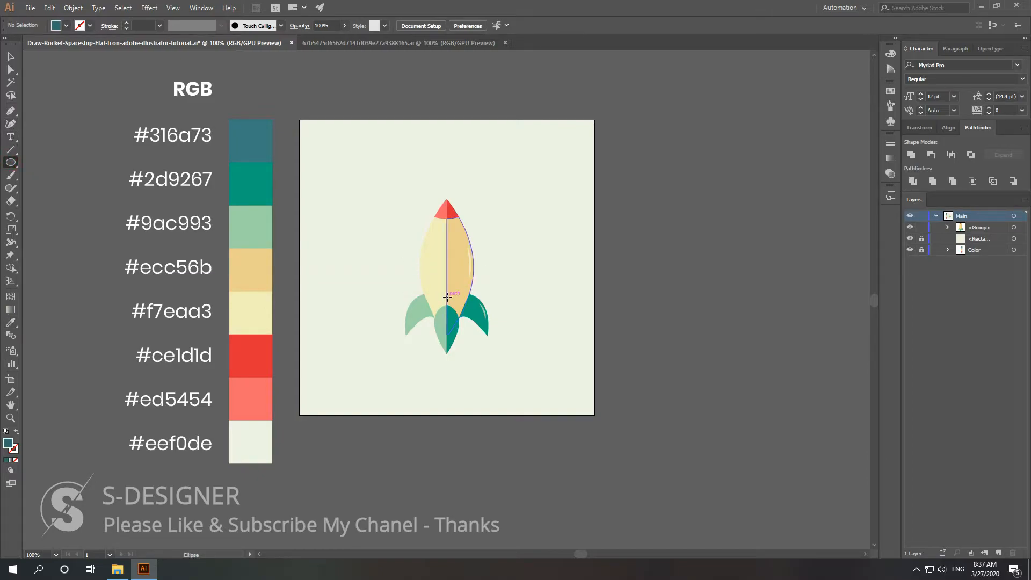
drag(451, 300, 528, 305)
click(10, 57)
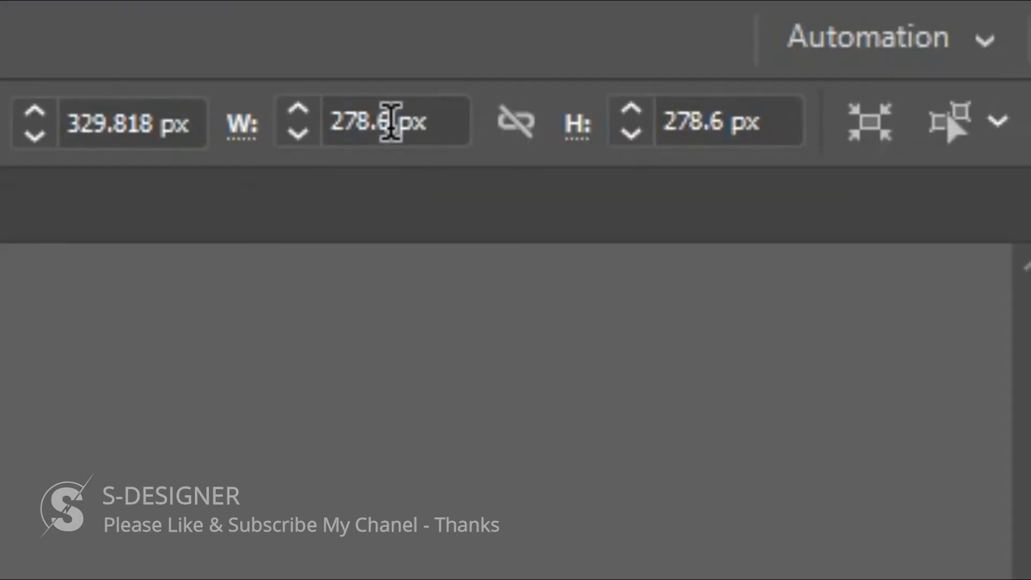